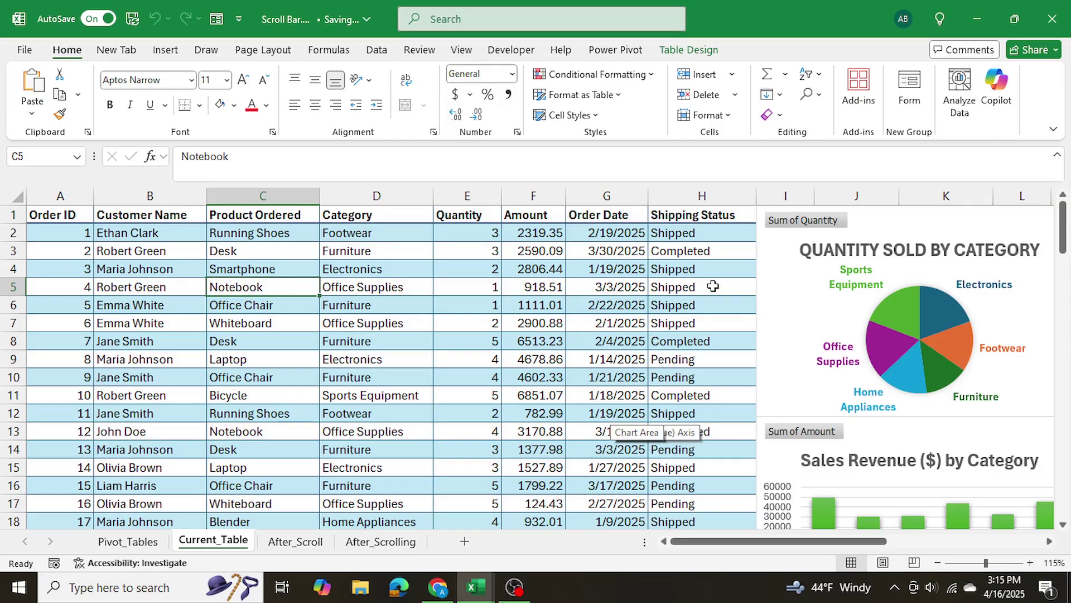
# Scroll through the Current_Table order data and its category pivot charts.
pyautogui.scroll(-12, 713, 286)
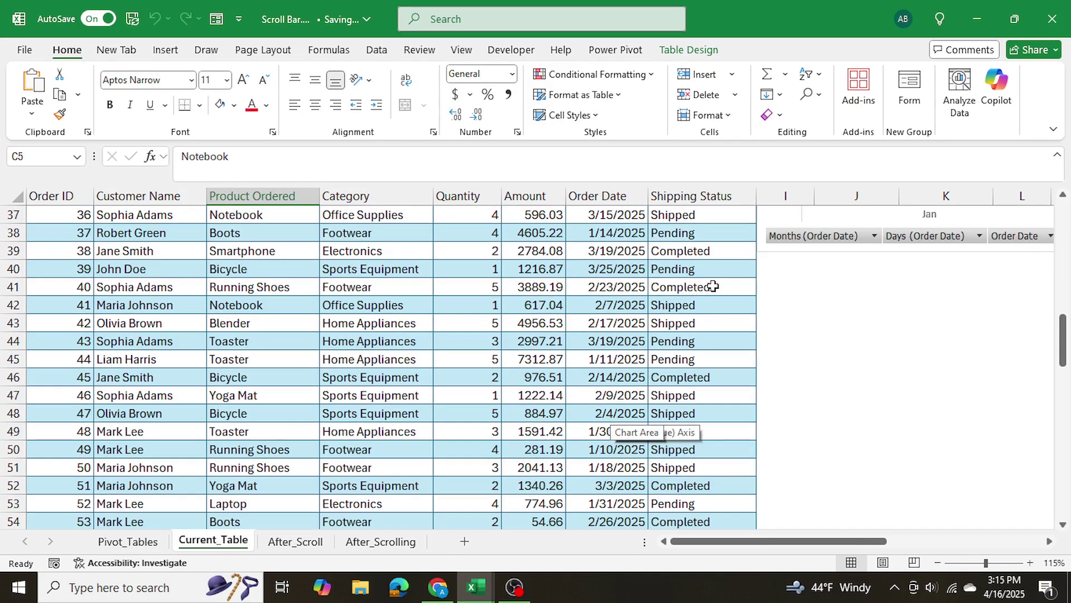
pyautogui.scroll(-7, 713, 287)
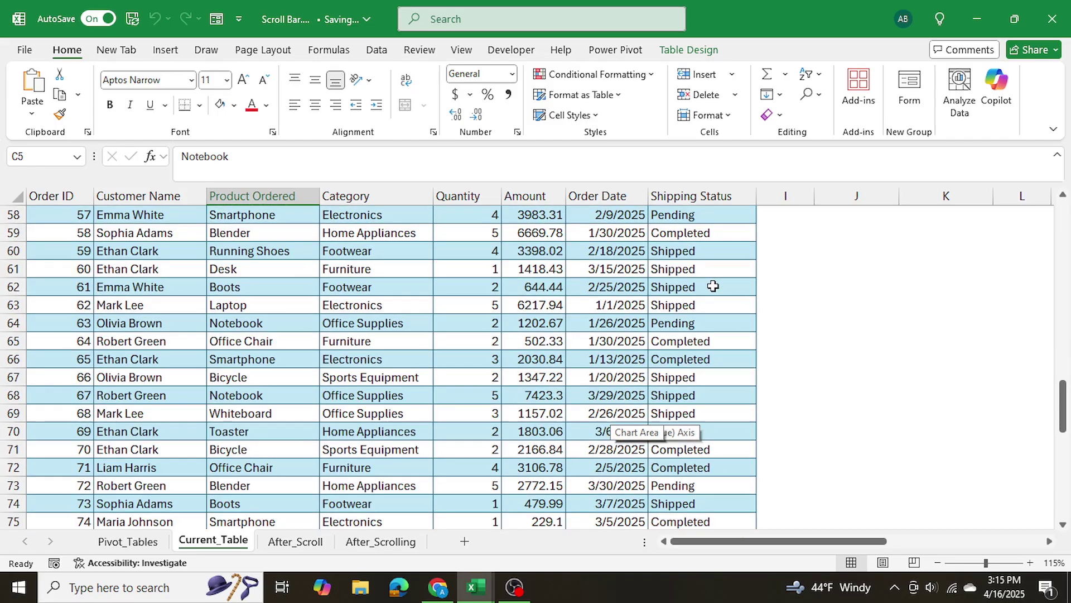
pyautogui.scroll(19, 713, 287)
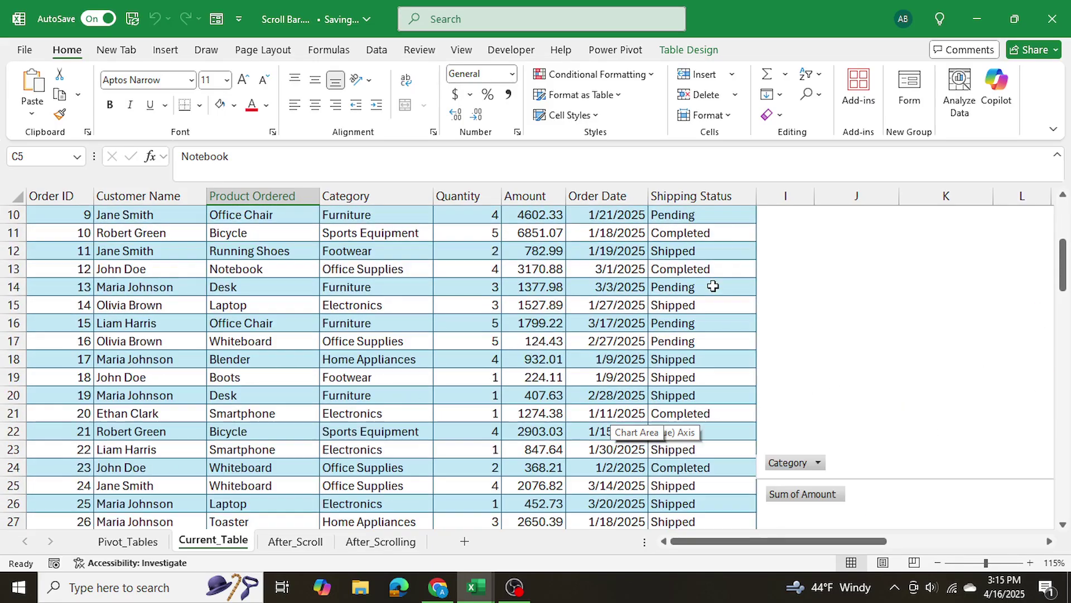
pyautogui.scroll(-8, 713, 286)
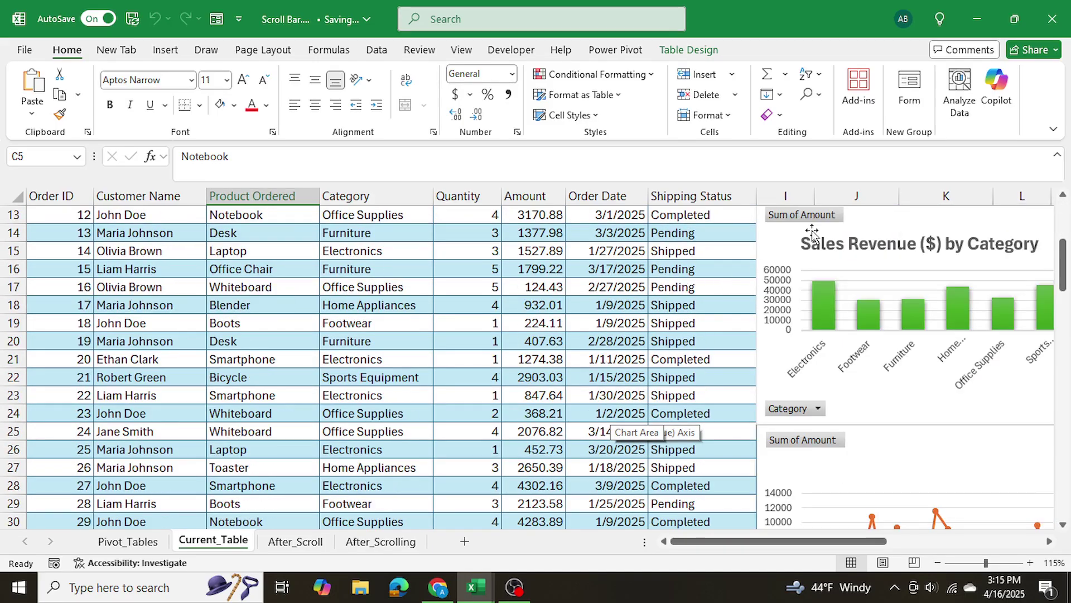
pyautogui.scroll(5, 534, 291)
pyautogui.scroll(3, 534, 291)
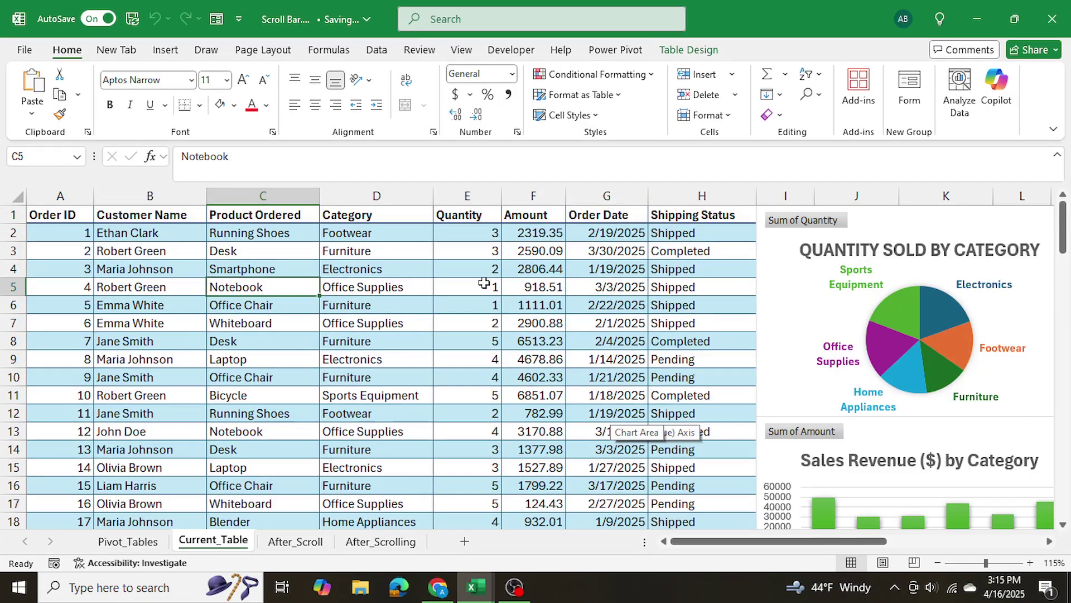
pyautogui.scroll(-19, 484, 283)
pyautogui.scroll(-3, 484, 283)
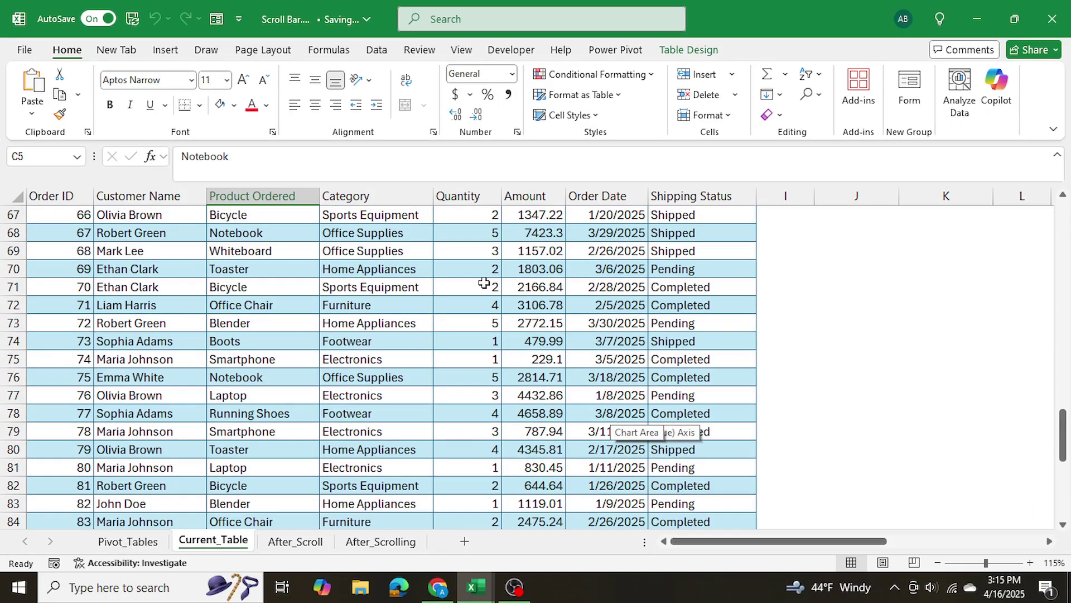
pyautogui.scroll(20, 484, 283)
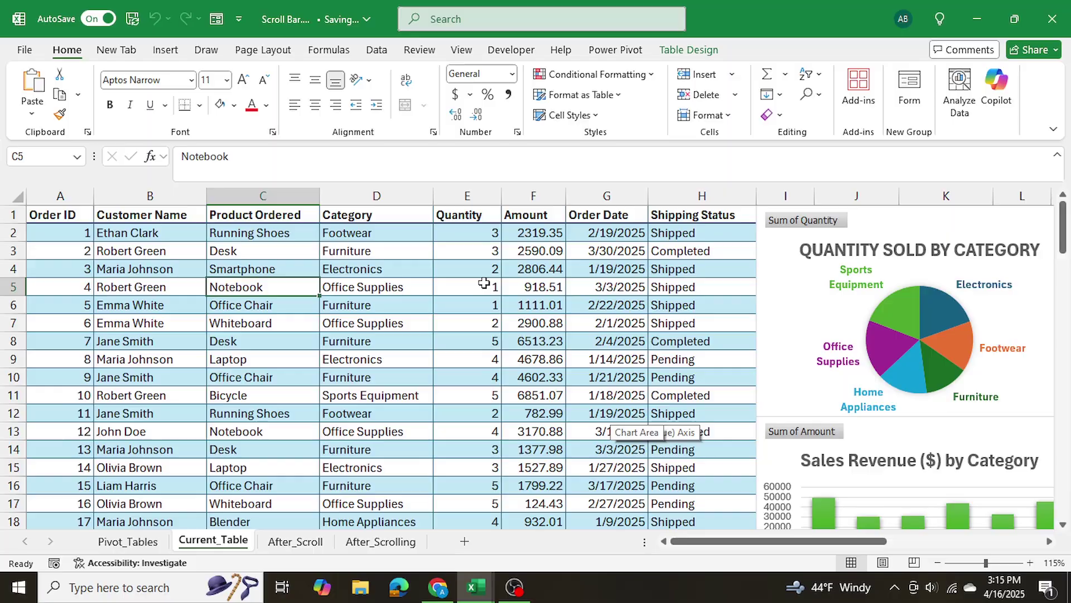
# On After_Scrolling, drag the in-sheet scroll bar to shift the table to orders from ID 37.
pyautogui.click(380, 541)
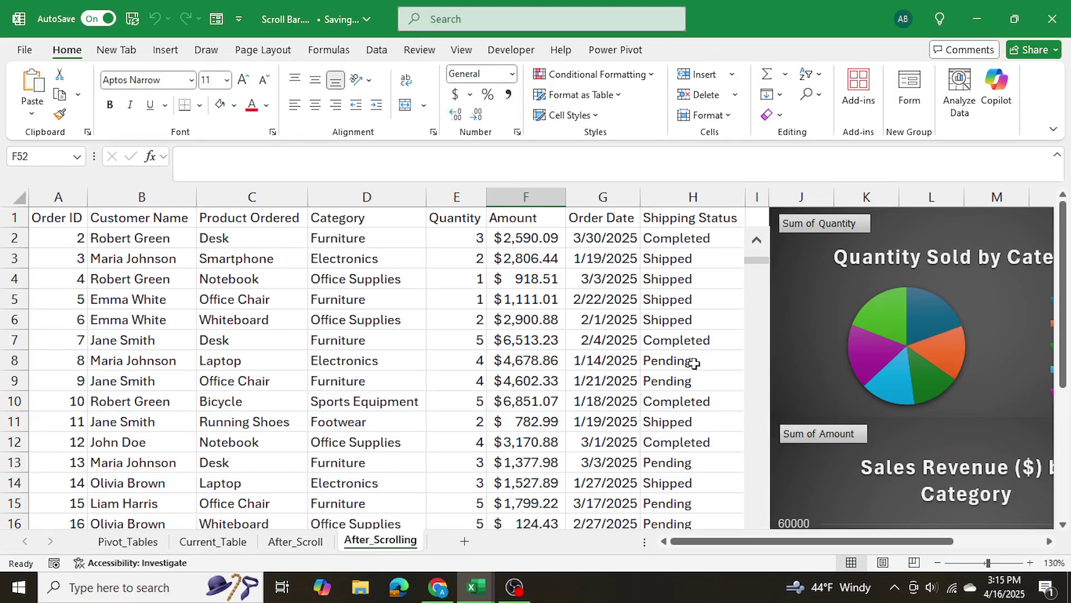
pyautogui.scroll(-6, 729, 311)
pyautogui.scroll(6, 747, 306)
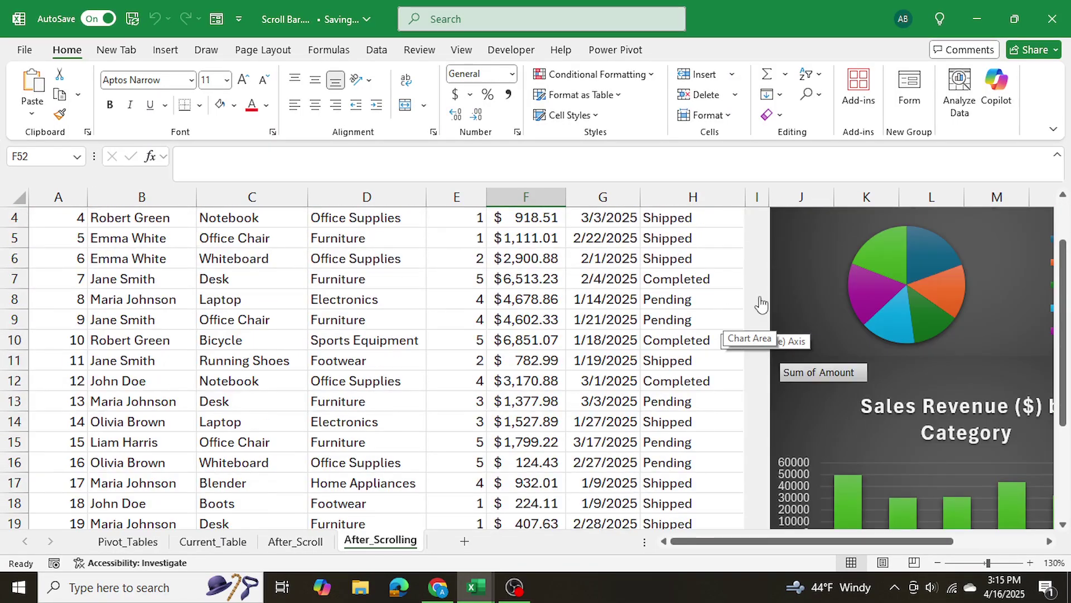
pyautogui.moveTo(759, 269); pyautogui.dragTo(760, 460)
pyautogui.scroll(-3, 647, 320)
pyautogui.scroll(-3, 647, 321)
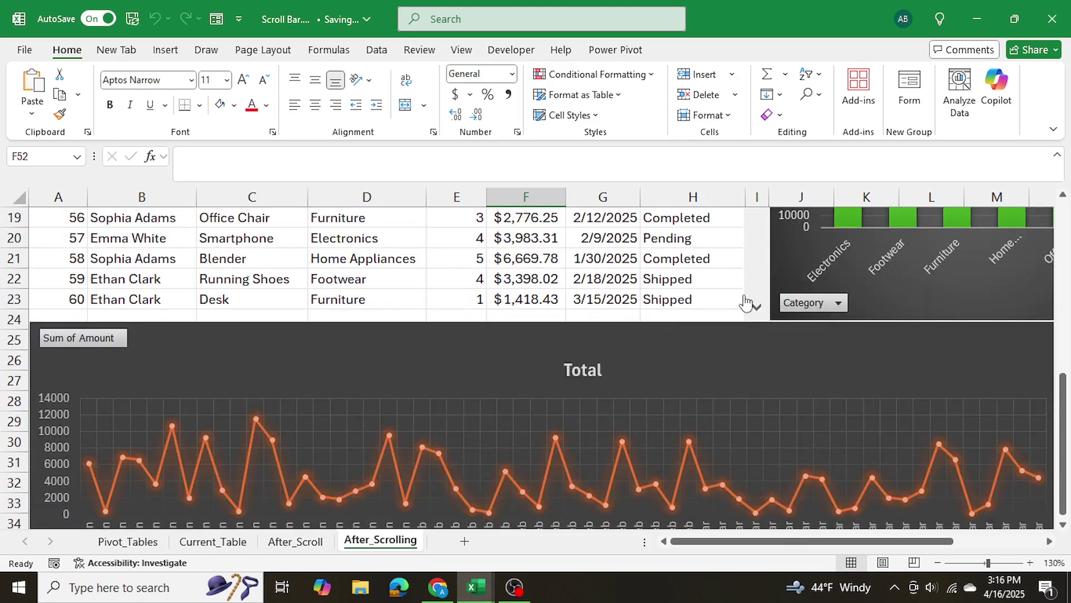
pyautogui.scroll(6, 634, 411)
pyautogui.scroll(-4, 748, 349)
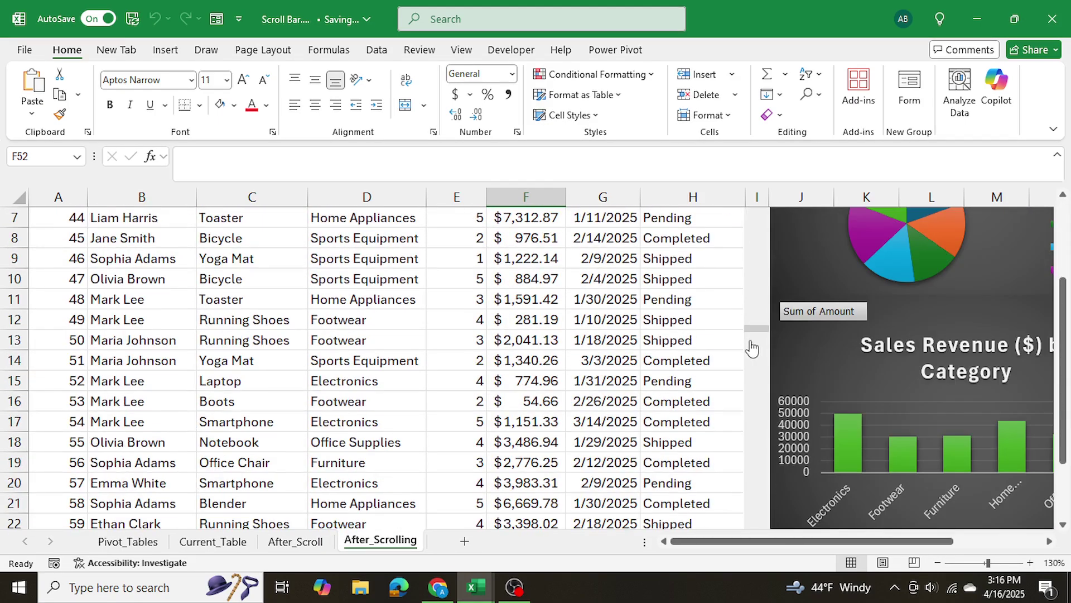
pyautogui.scroll(1, 748, 306)
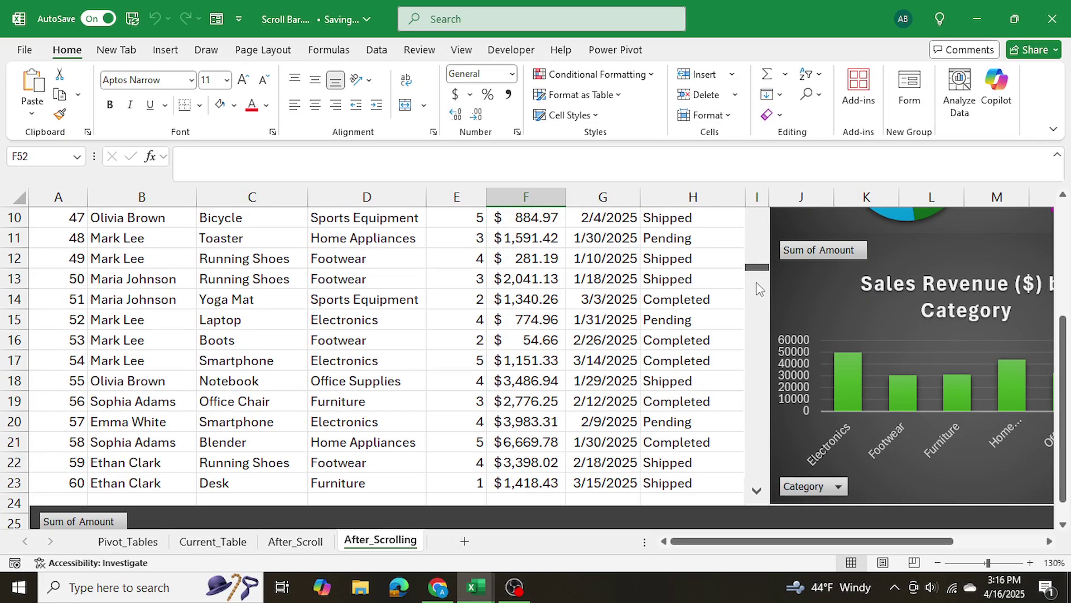
pyautogui.moveTo(755, 281); pyautogui.dragTo(768, 259)
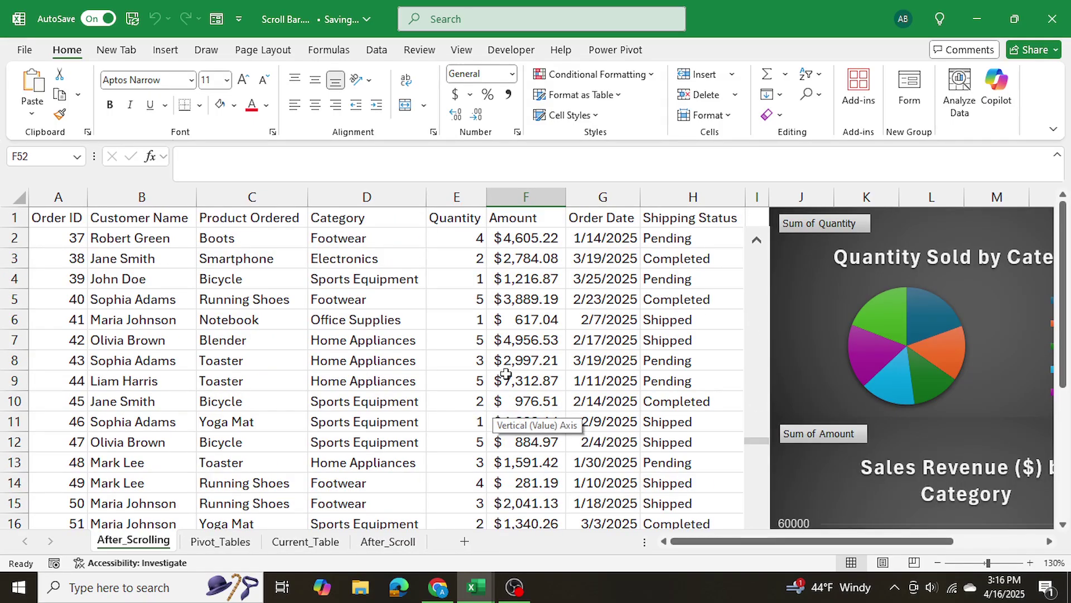
# Add Sheet8 at the end and link A1:H1 to After_Scroll's Order ID through Shipping Status headers.
pyautogui.click(464, 541)
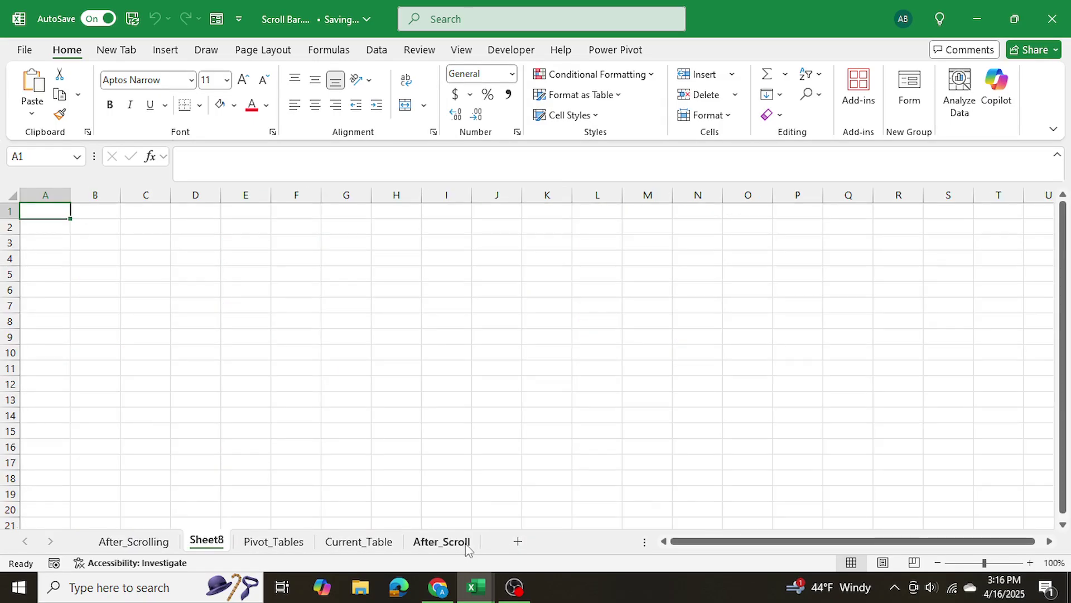
pyautogui.moveTo(215, 549); pyautogui.dragTo(462, 547)
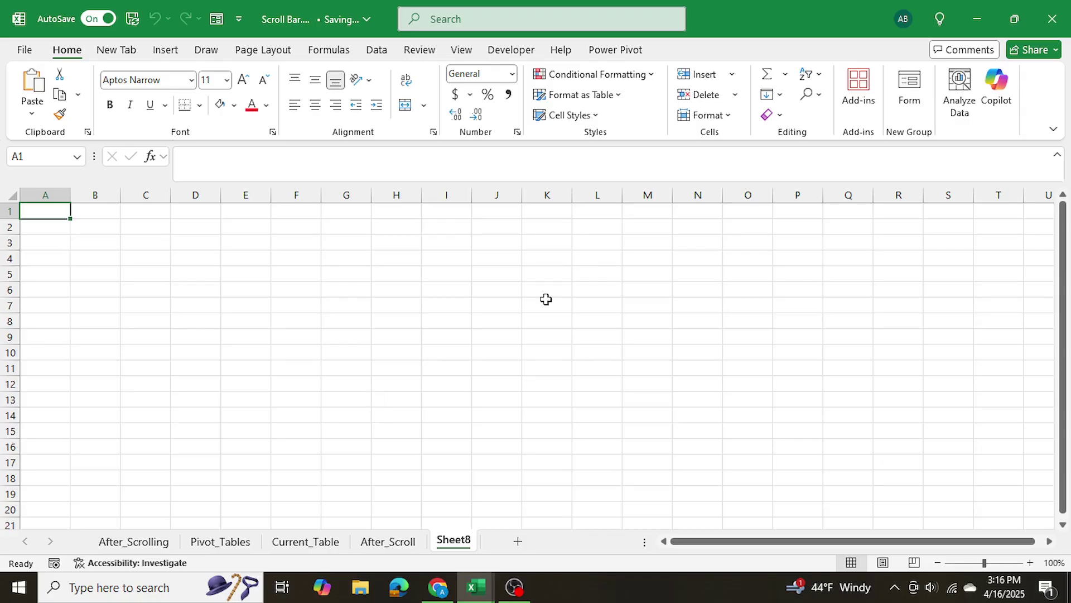
pyautogui.write('=After_Scroll!')
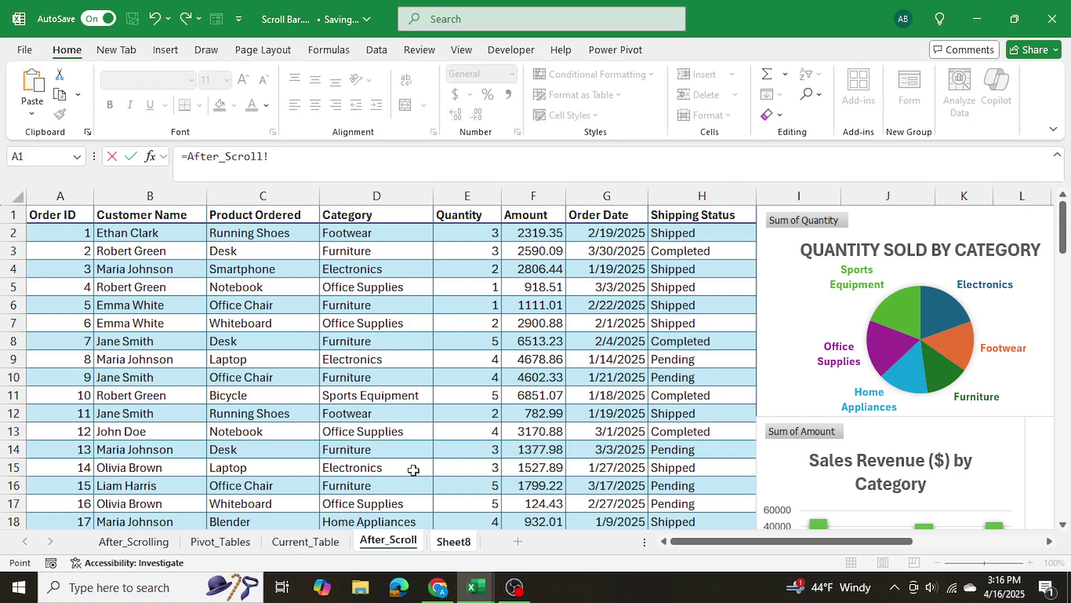
pyautogui.click(390, 541)
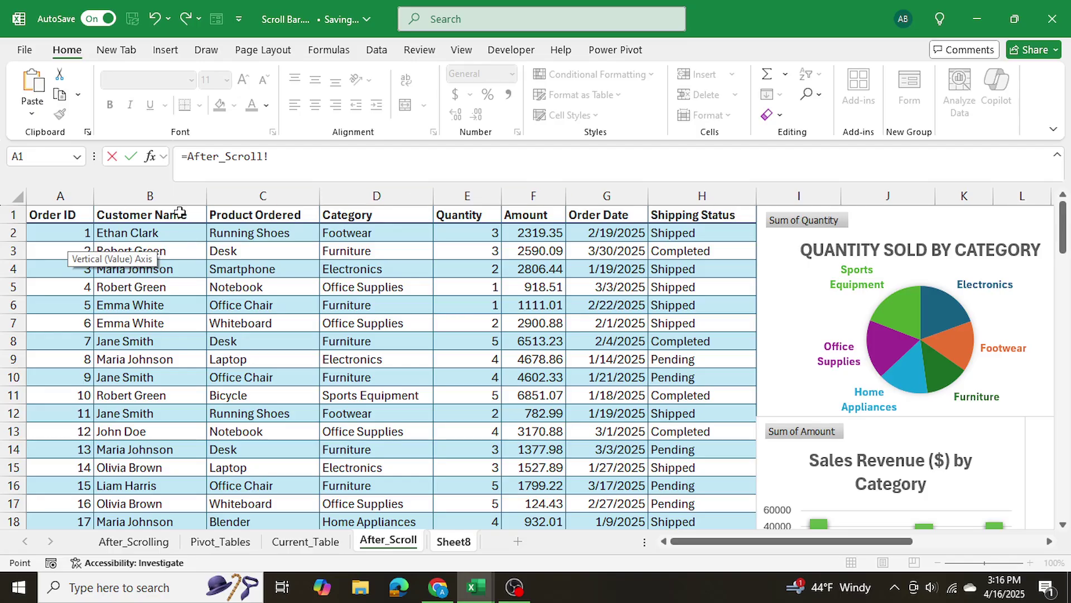
pyautogui.click(44, 212)
pyautogui.press('Return')
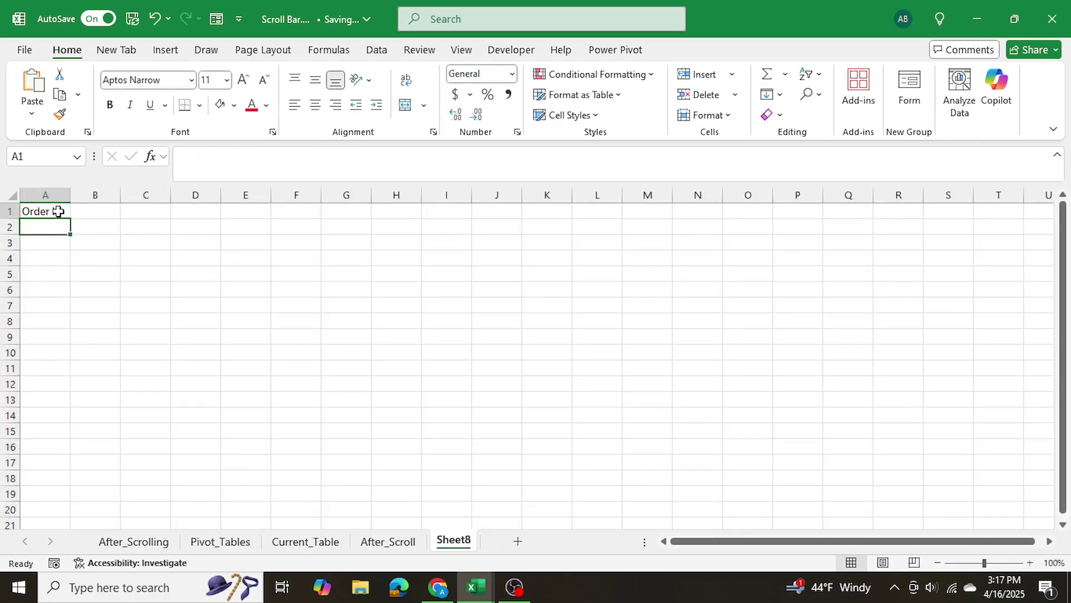
pyautogui.click(58, 211)
pyautogui.moveTo(70, 219); pyautogui.dragTo(420, 212)
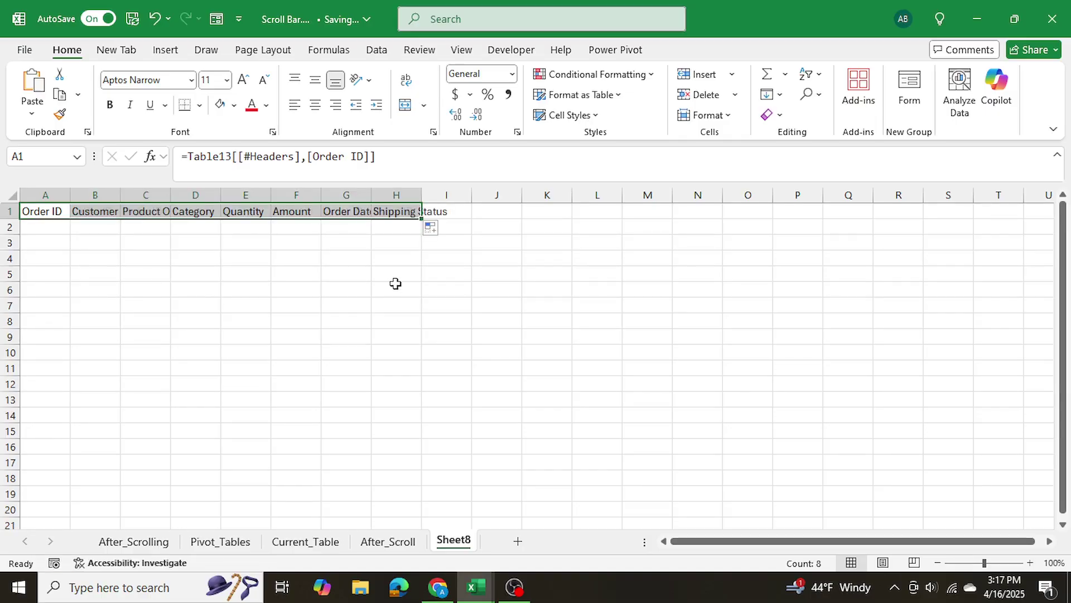
pyautogui.click(340, 277)
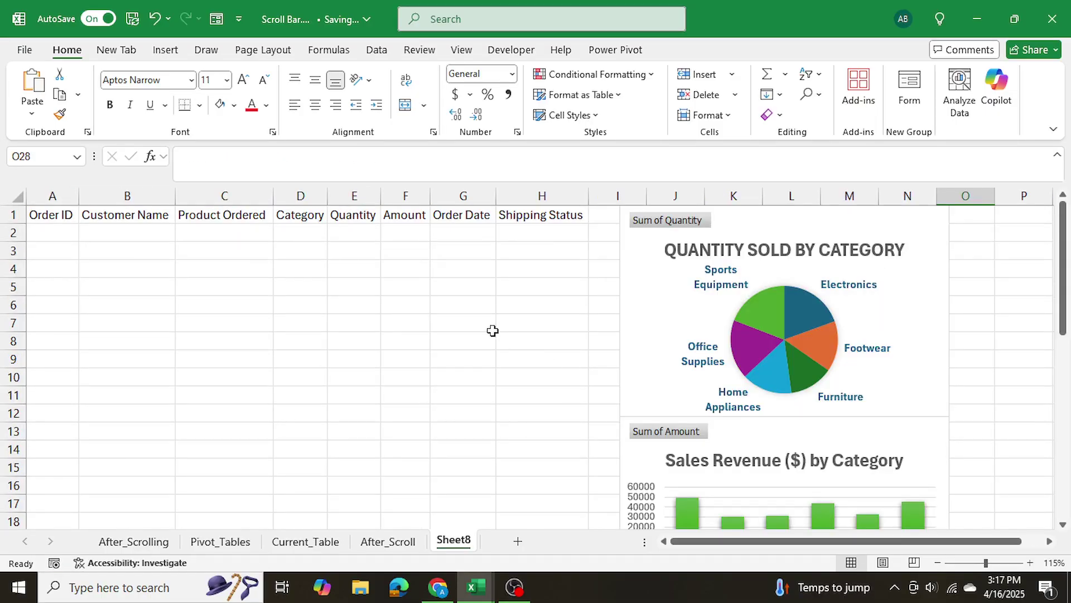
# Insert a Developer form-control scroll bar drawn down column I from row 1.
pyautogui.click(361, 320)
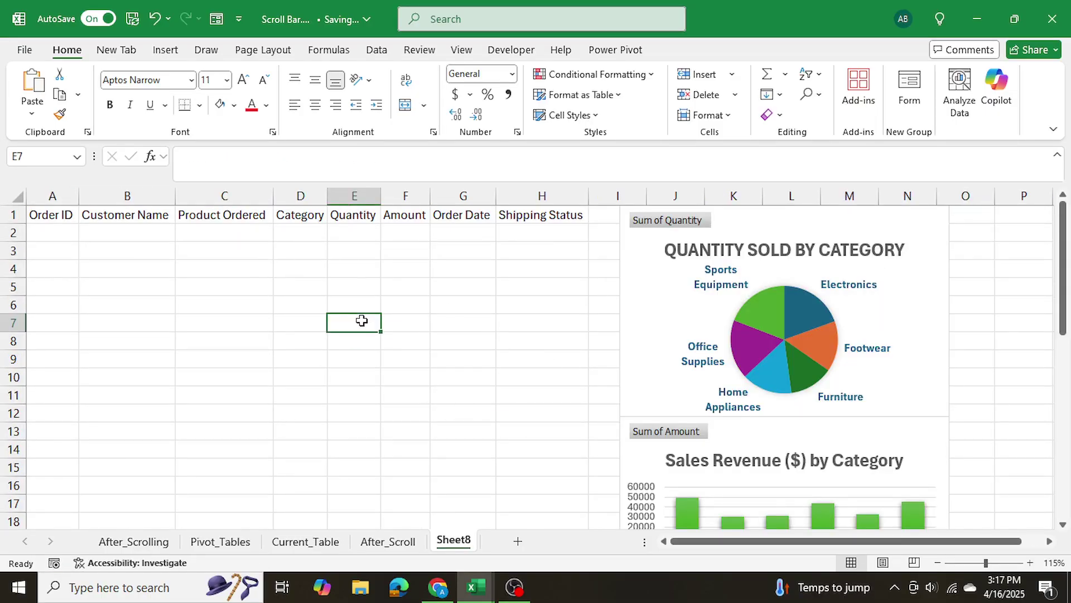
pyautogui.click(502, 51)
pyautogui.click(359, 103)
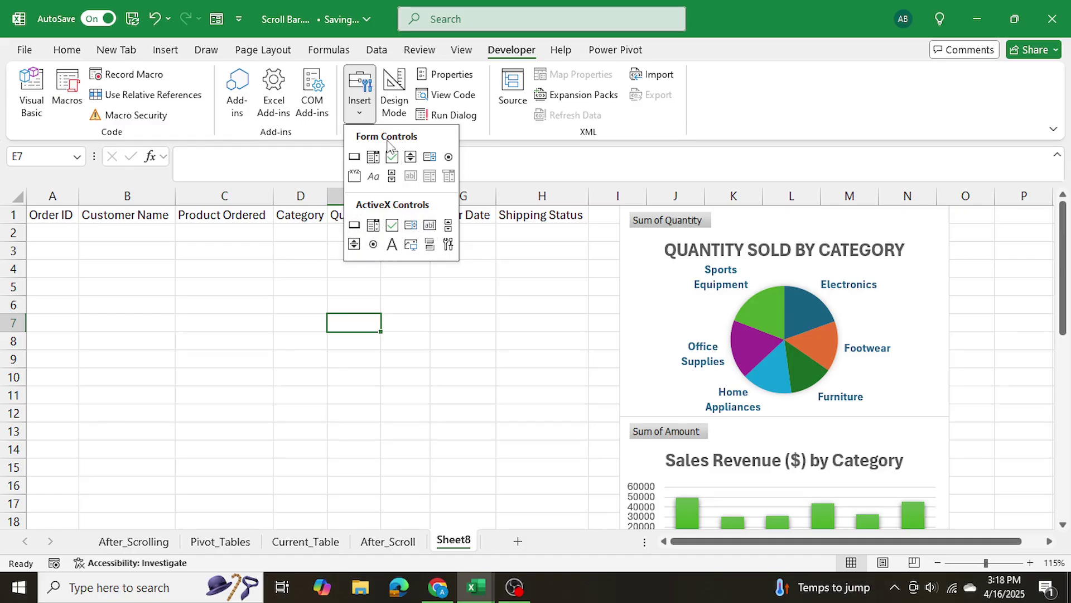
pyautogui.click(392, 177)
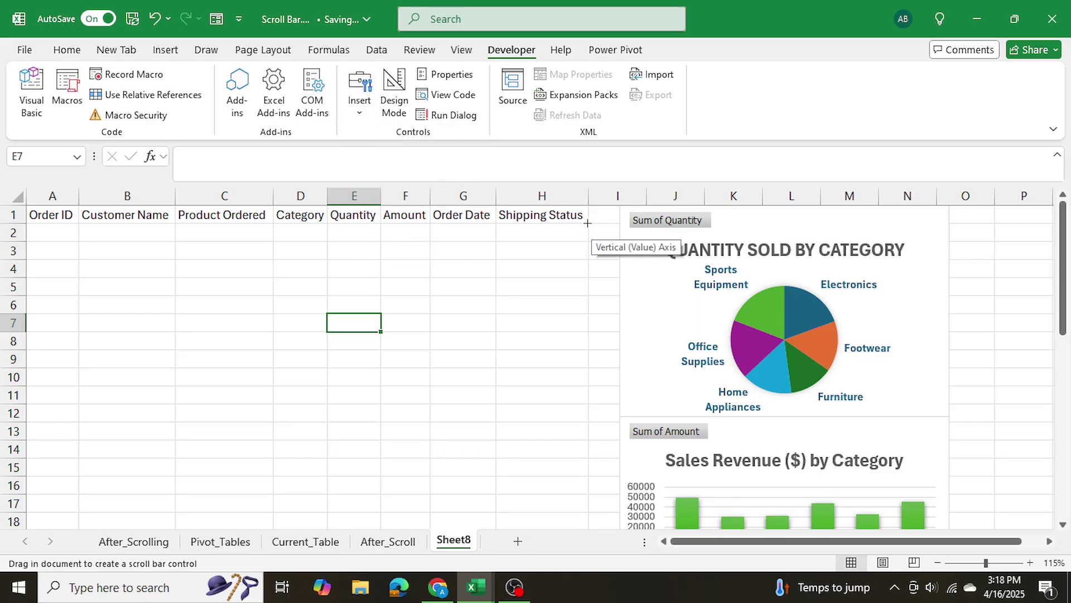
pyautogui.scroll(-1, 581, 273)
pyautogui.scroll(-1, 502, 238)
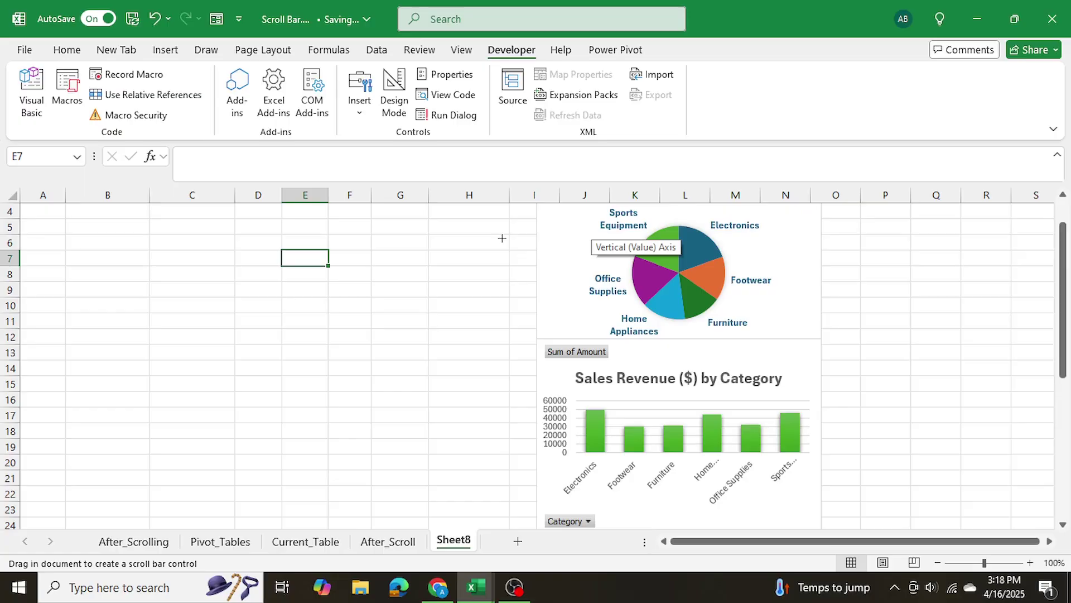
pyautogui.scroll(1, 507, 220)
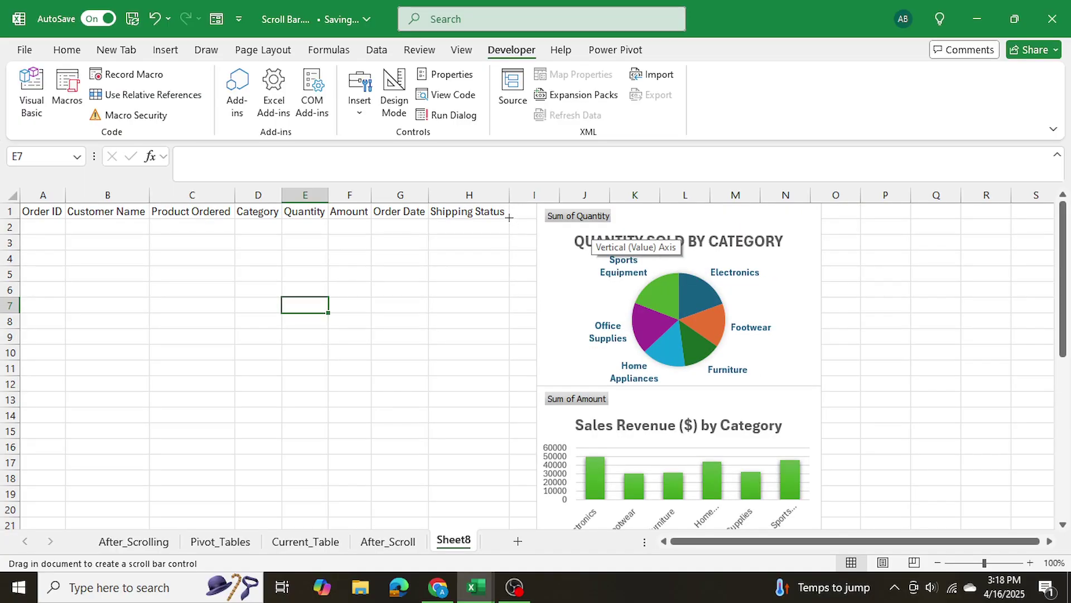
pyautogui.moveTo(509, 218); pyautogui.dragTo(534, 374)
pyautogui.scroll(5, 435, 363)
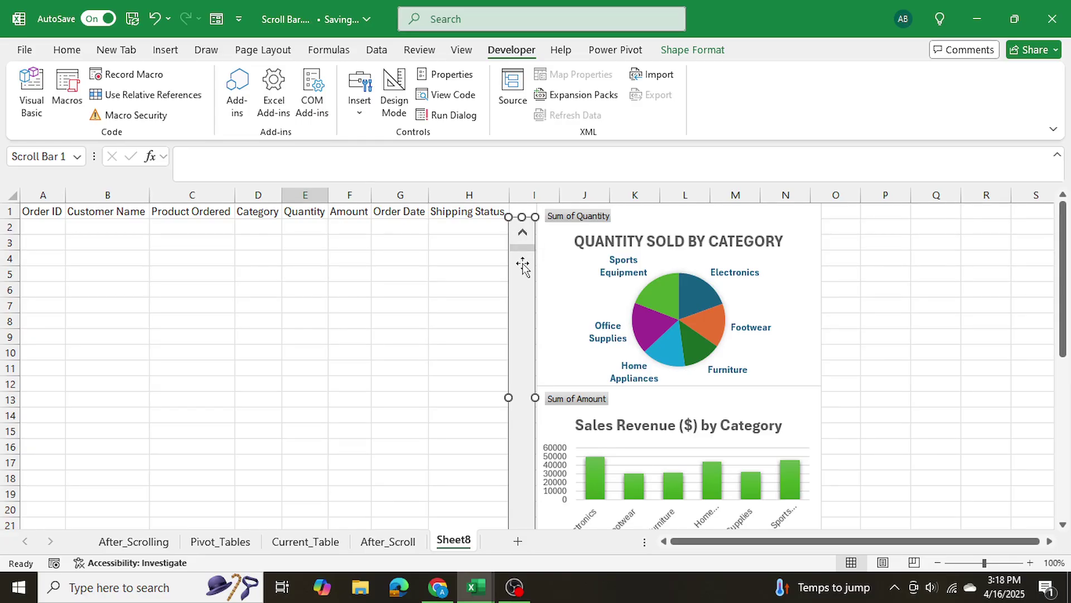
# In Format Control, link Scroll Bar 1 to cell P1, keeping its 0 to 100 range.
pyautogui.rightClick(522, 263)
pyautogui.click(583, 410)
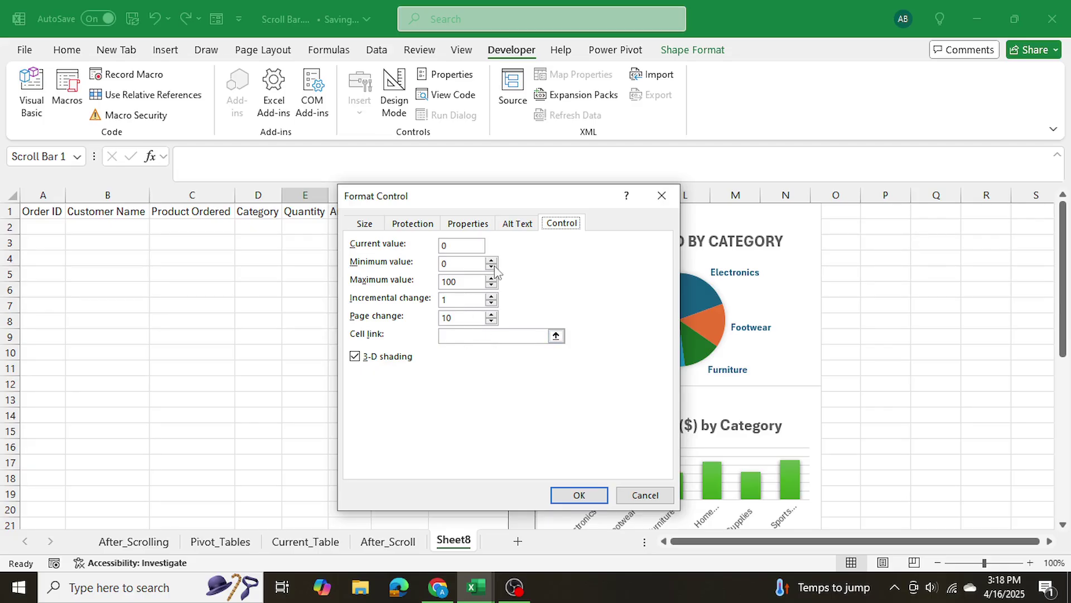
pyautogui.moveTo(491, 200); pyautogui.dragTo(248, 176)
pyautogui.click(239, 311)
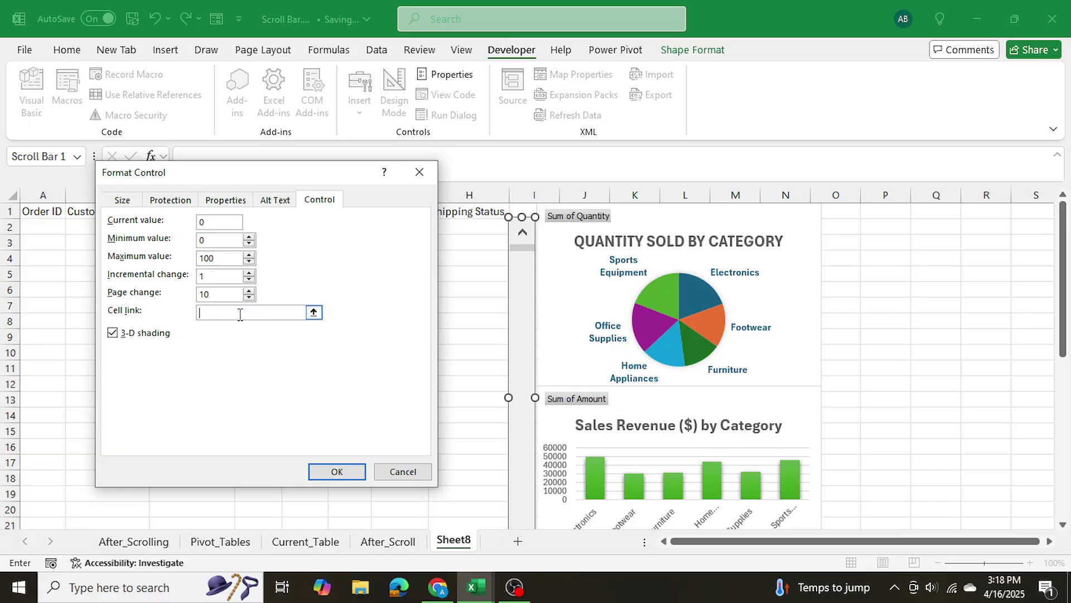
pyautogui.click(894, 209)
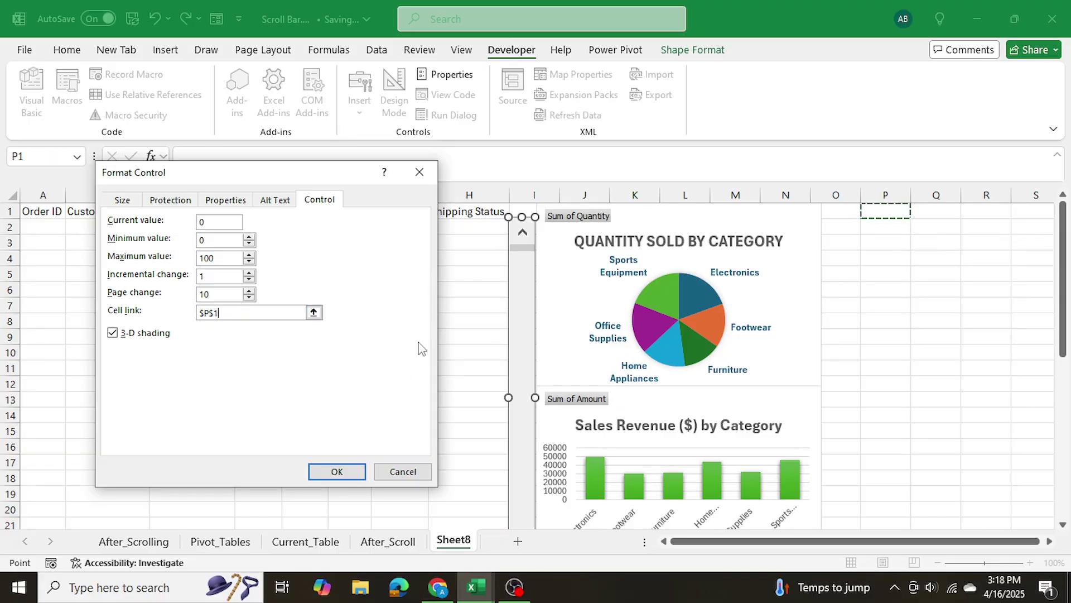
pyautogui.click(337, 471)
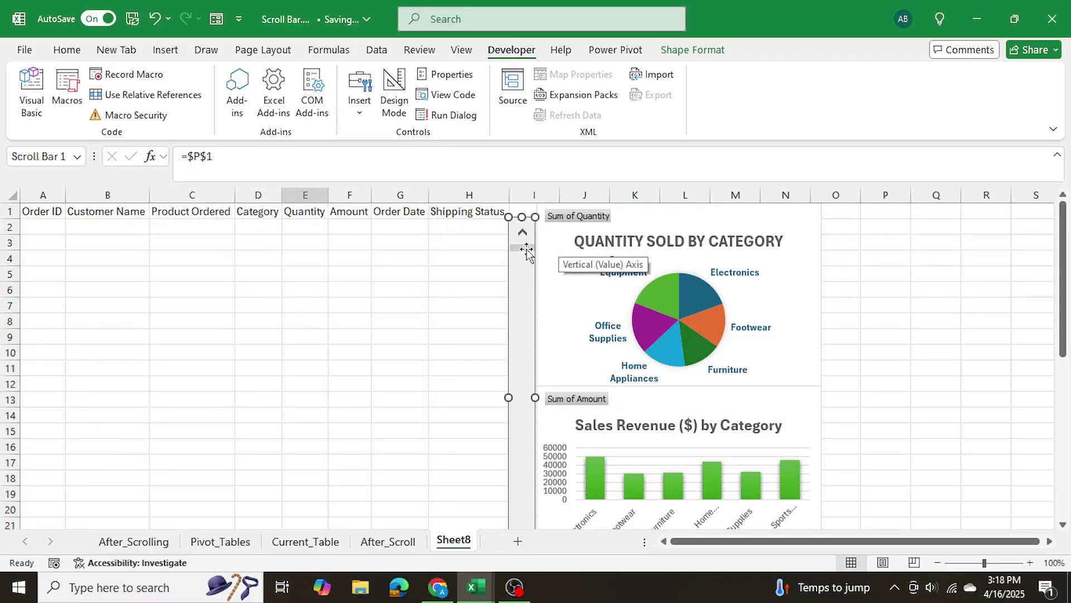
# Test the scroll bar by dragging its thumb down and back to the top, then view After_Scroll.
pyautogui.press('Escape')
pyautogui.moveTo(525, 246); pyautogui.dragTo(541, 390)
pyautogui.moveTo(550, 429); pyautogui.dragTo(545, 304)
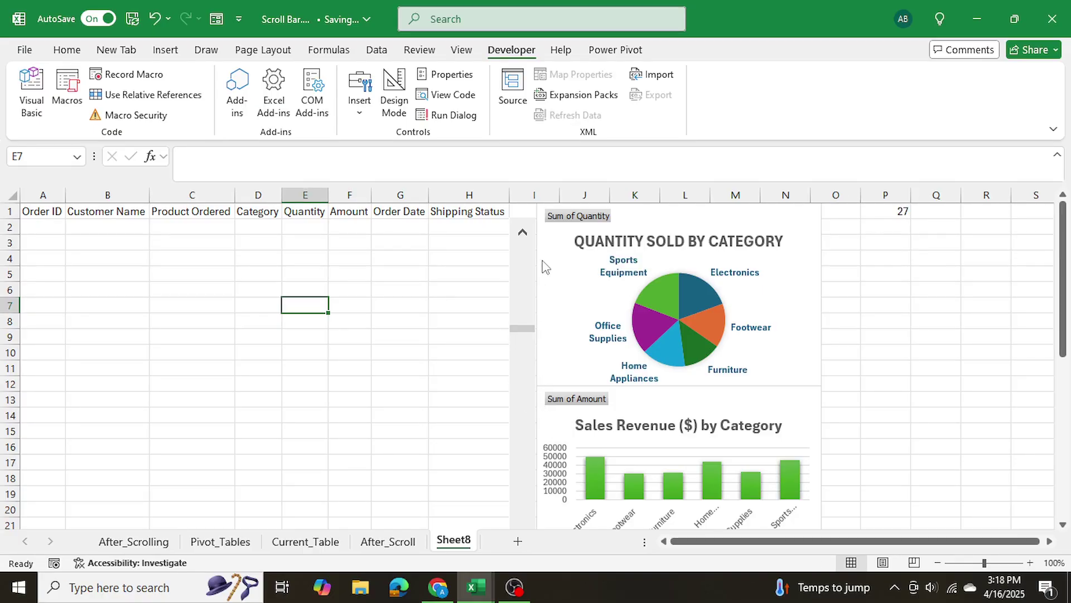
pyautogui.moveTo(545, 267); pyautogui.dragTo(519, 249)
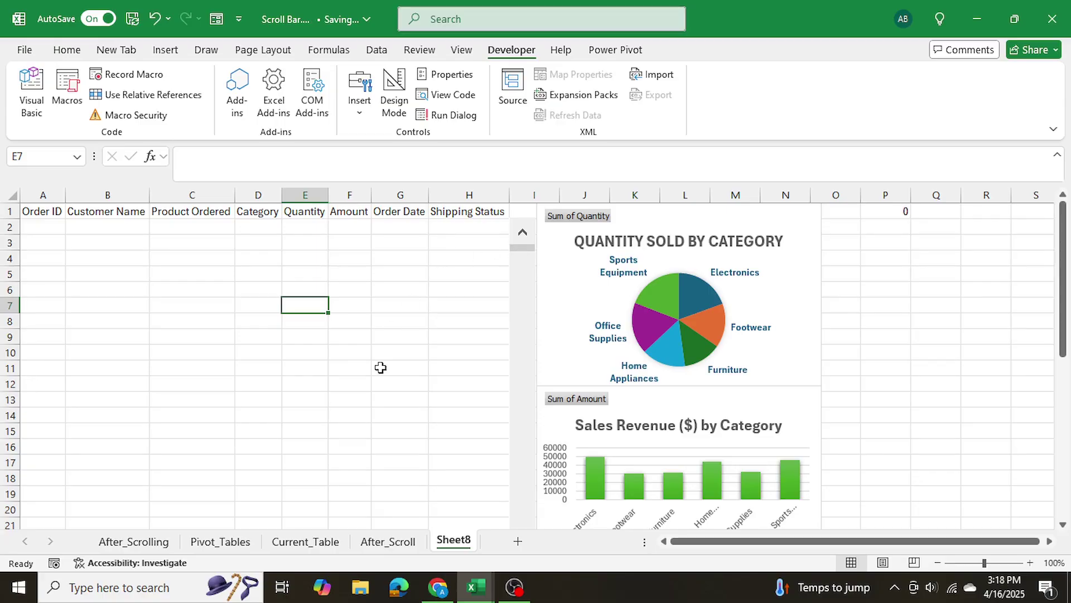
pyautogui.click(306, 541)
# Confirm the After_Scroll order table ends at Order ID 100 in row 101.
pyautogui.click(388, 541)
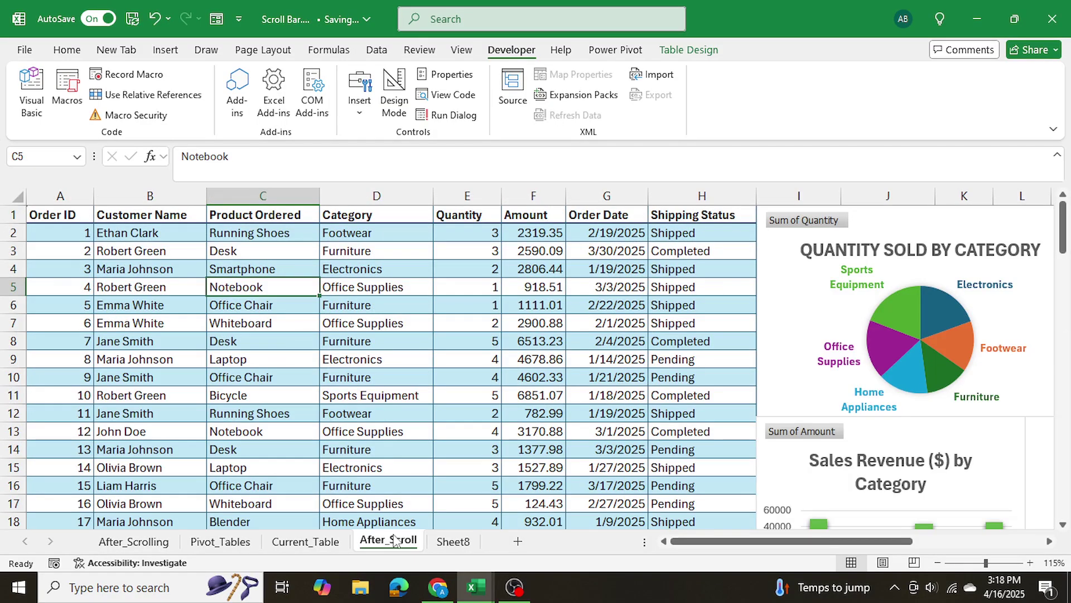
pyautogui.click(74, 236)
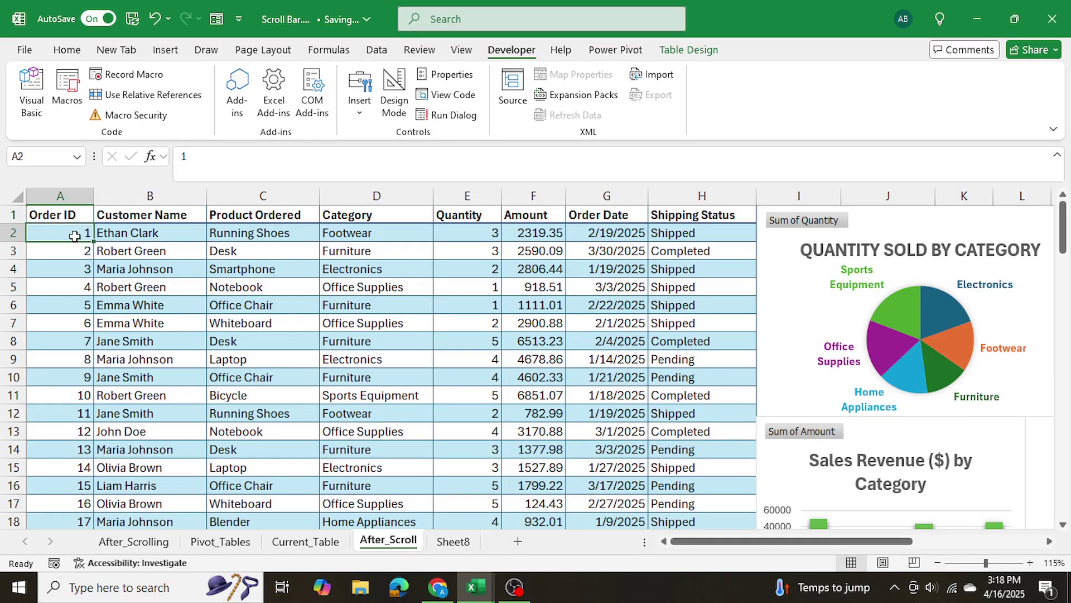
pyautogui.scroll(-20, 74, 236)
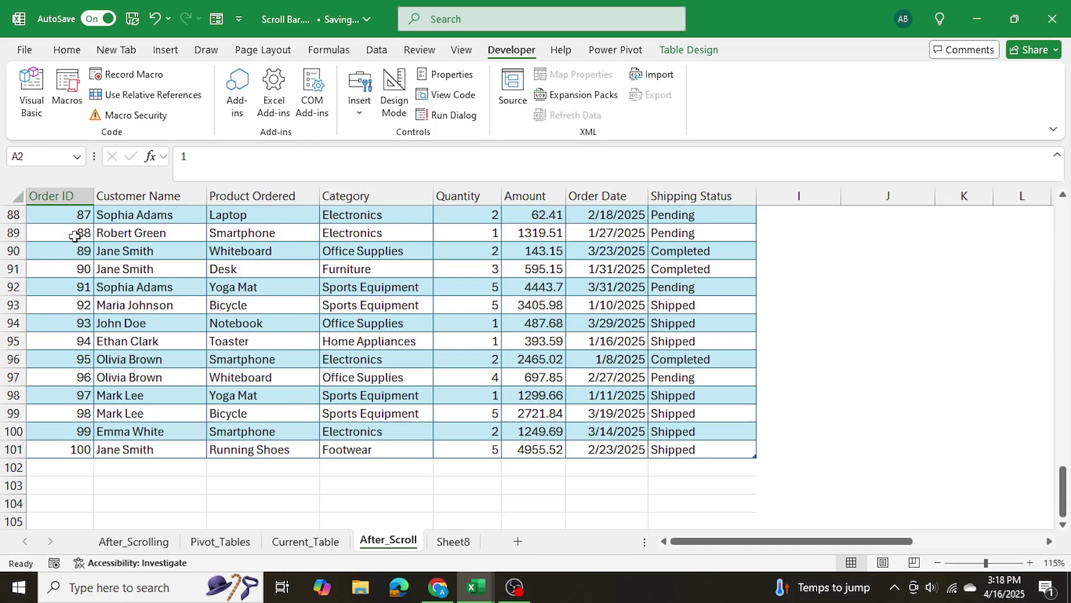
pyautogui.scroll(-3, 74, 236)
pyautogui.click(74, 289)
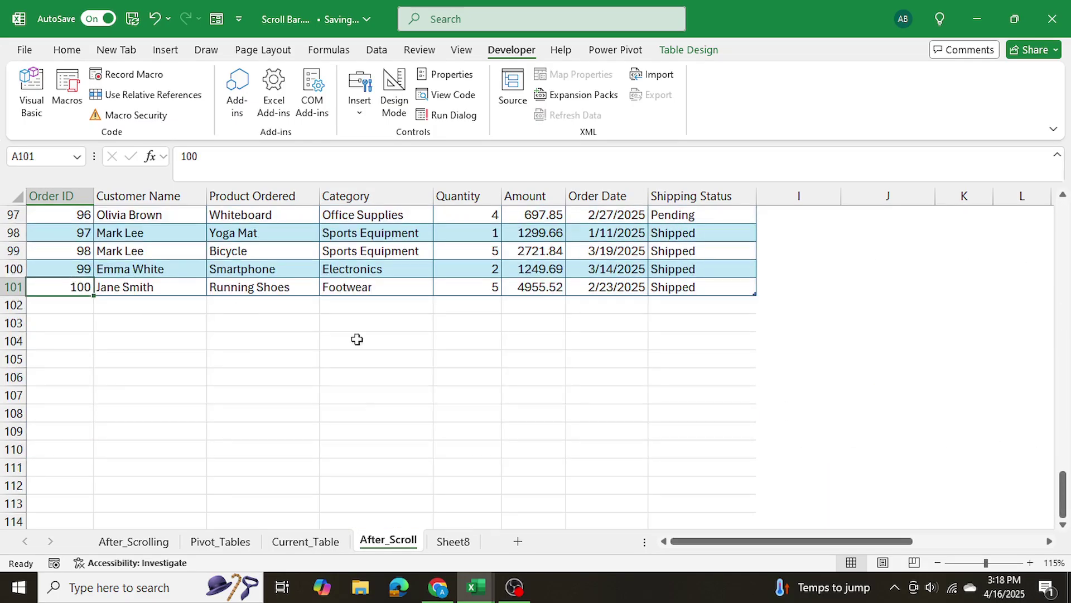
pyautogui.scroll(10, 406, 345)
pyautogui.scroll(20, 406, 345)
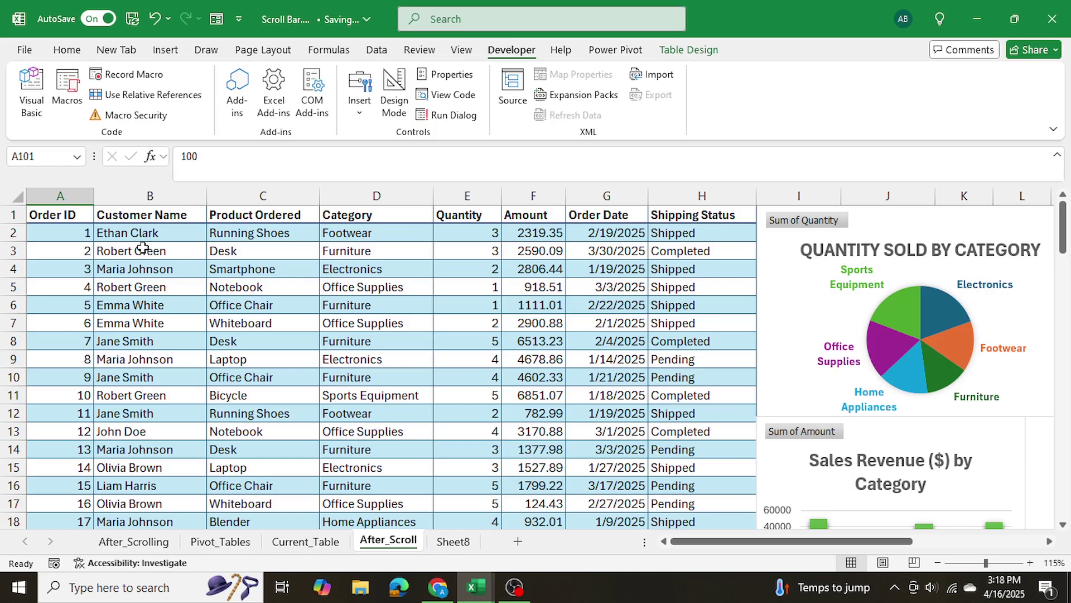
pyautogui.moveTo(64, 238); pyautogui.dragTo(55, 321)
pyautogui.click(63, 233)
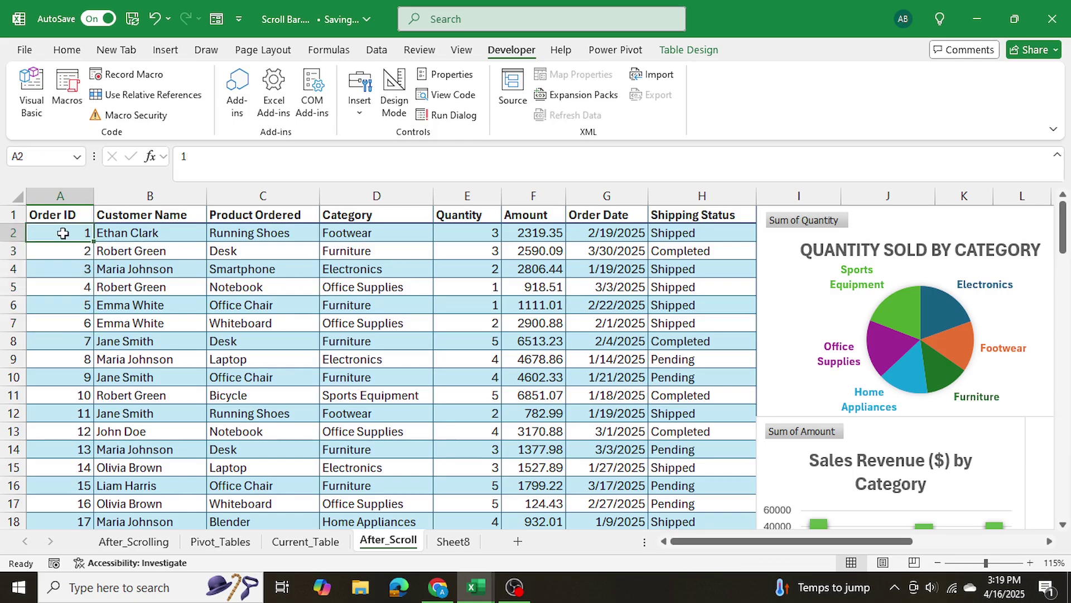
# Set the scroll bar's minimum to 1 and relink it from P1 to After_Scroll cell N1.
pyautogui.click(453, 541)
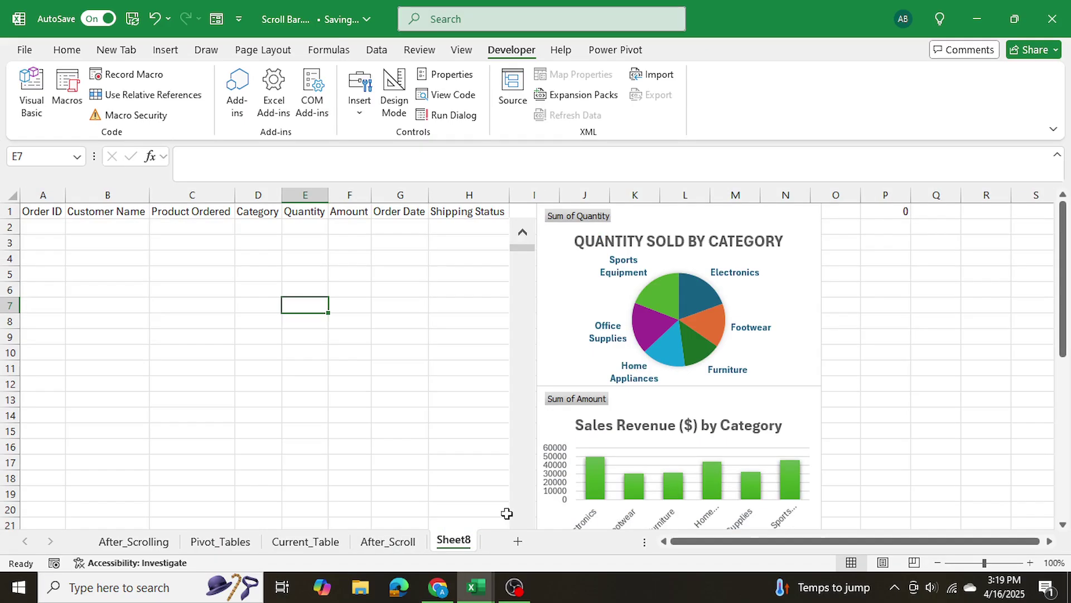
pyautogui.rightClick(532, 272)
pyautogui.click(586, 413)
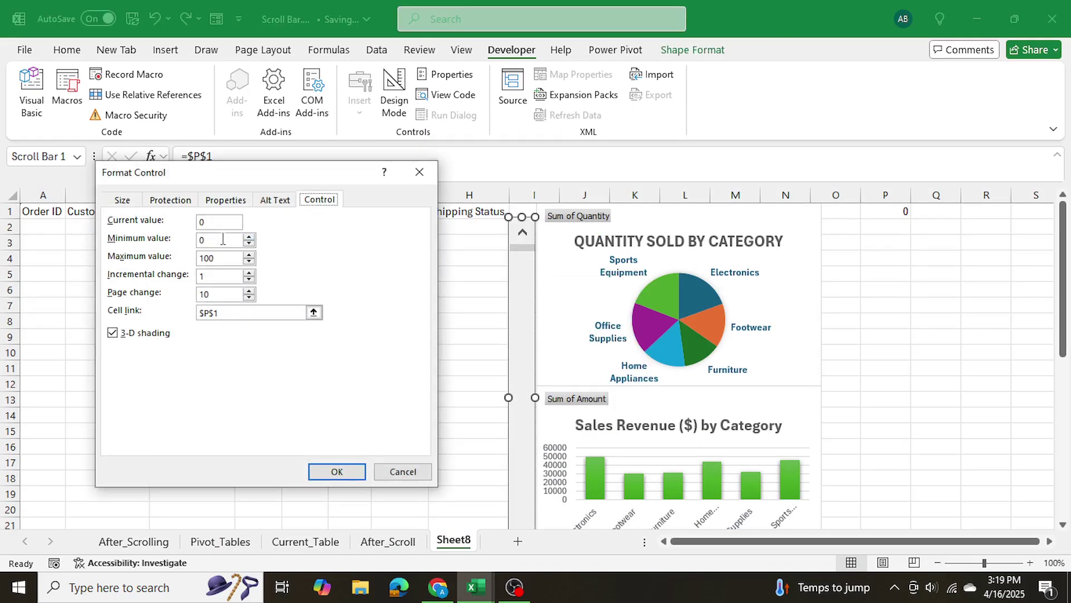
pyautogui.click(222, 239)
pyautogui.write('1')
pyautogui.click(236, 315)
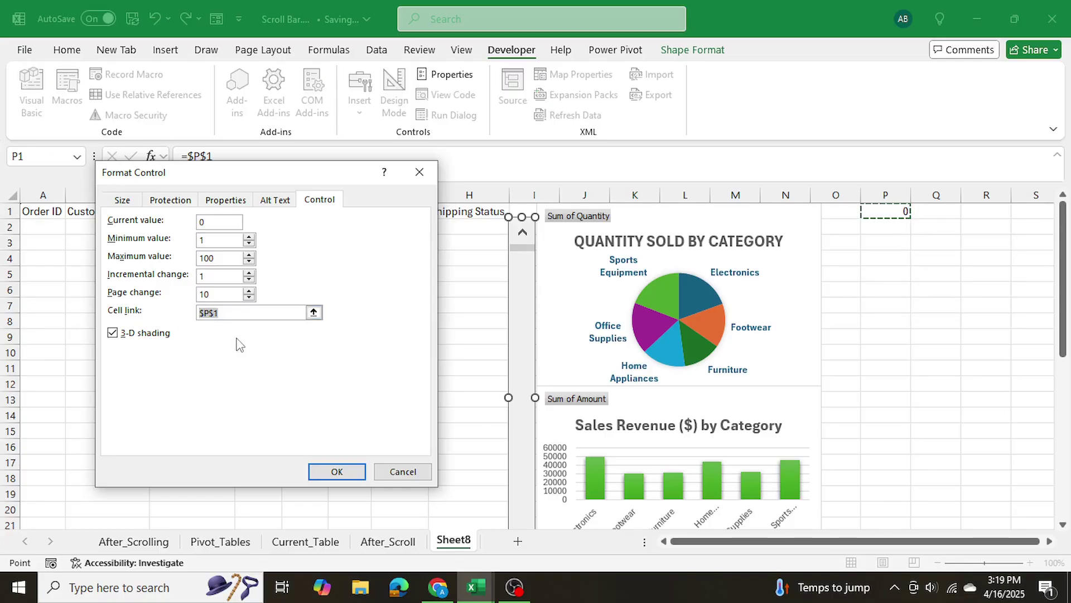
pyautogui.press('BackSpace')
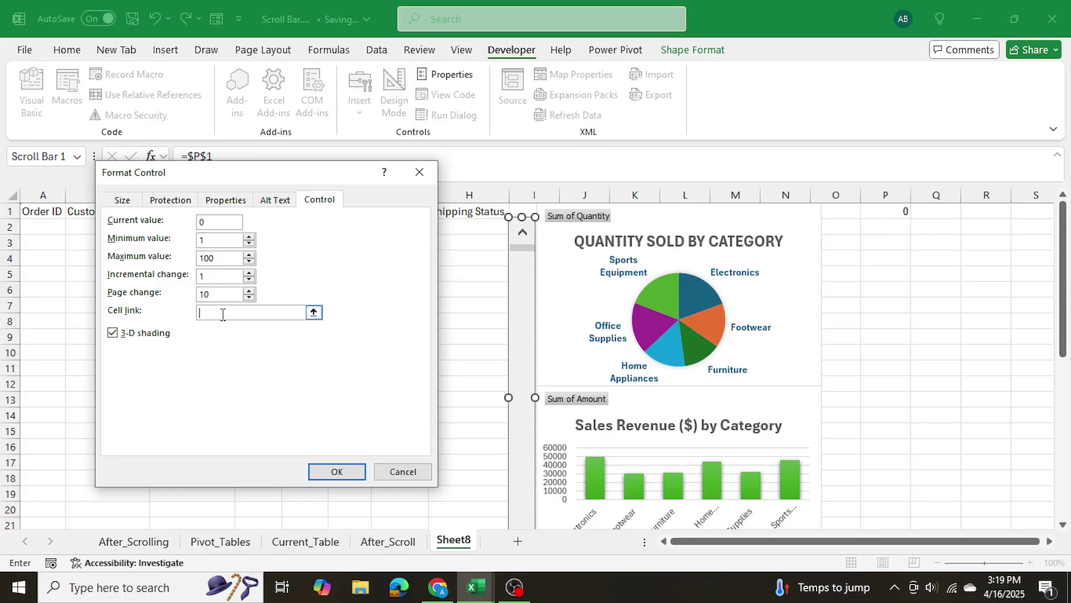
pyautogui.moveTo(242, 180); pyautogui.dragTo(438, 166)
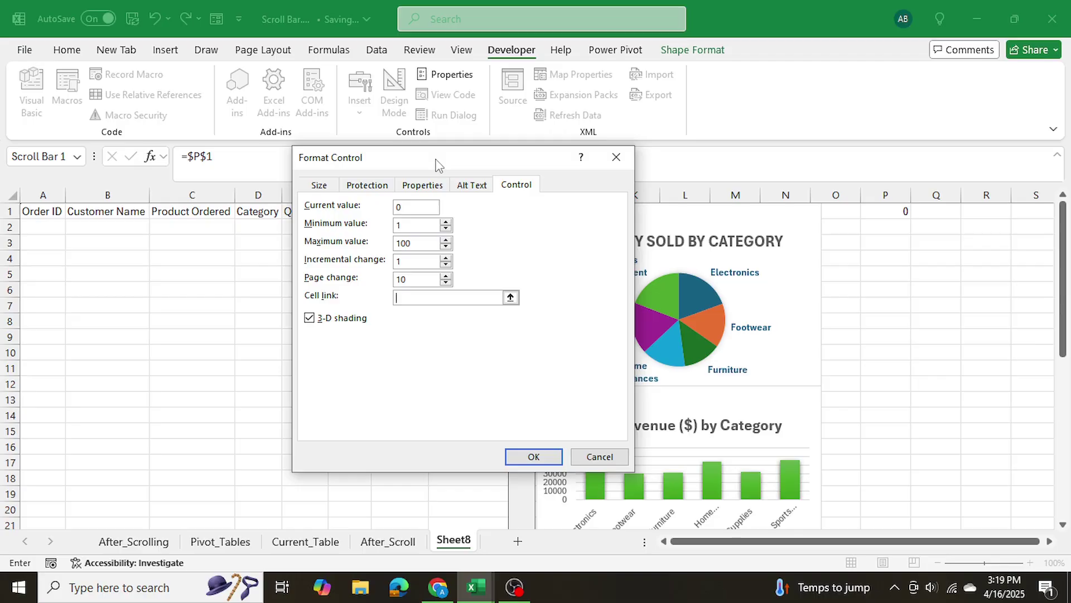
pyautogui.click(398, 540)
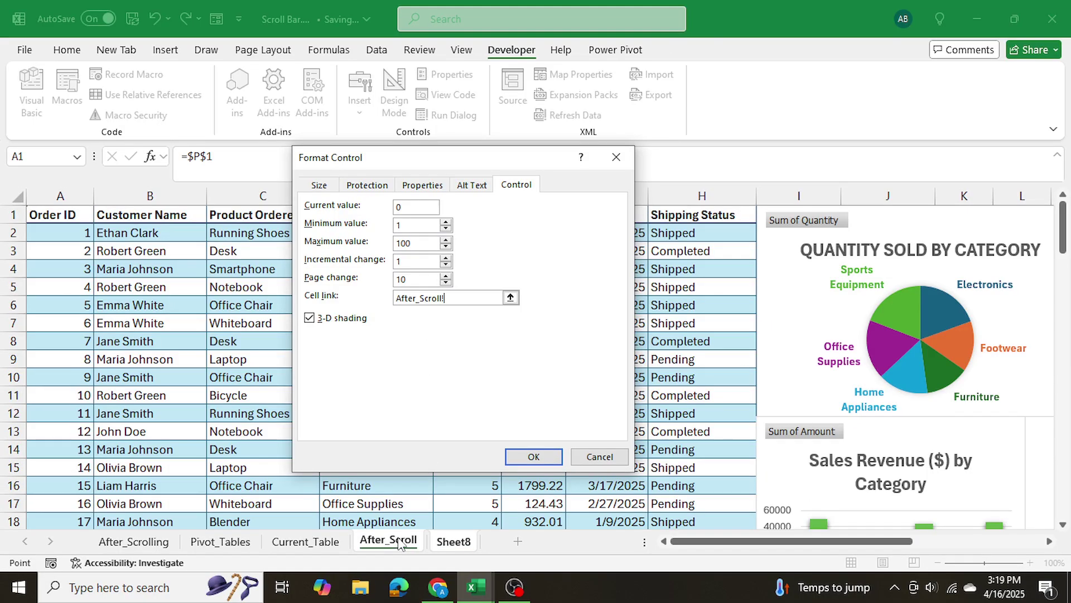
pyautogui.hscroll(5, 719, 542)
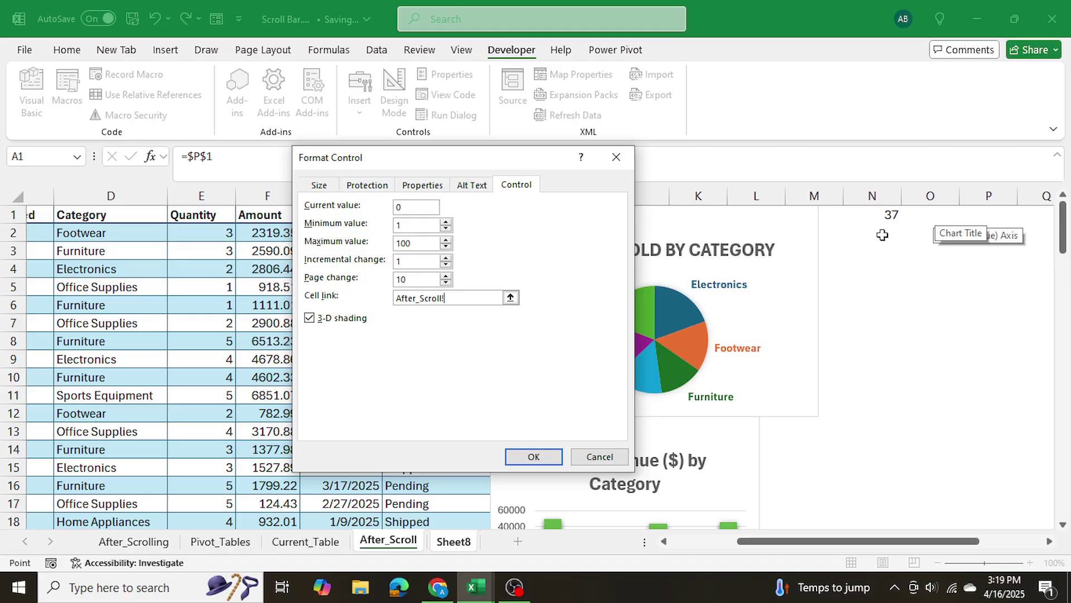
pyautogui.click(874, 215)
pyautogui.press('Return')
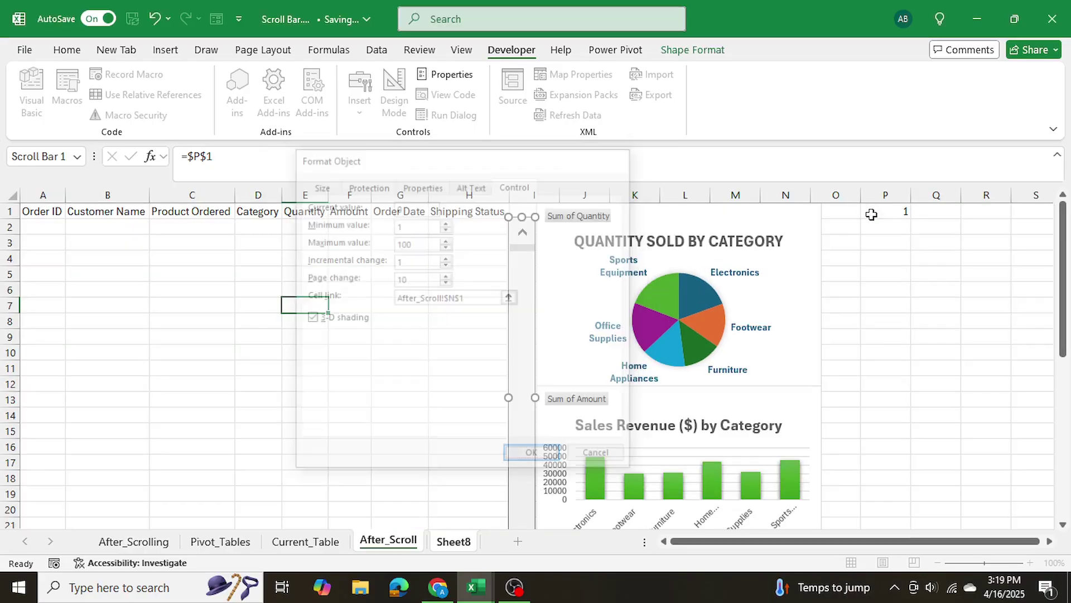
# Check the current value of After_Scroll cell N1.
pyautogui.click(366, 541)
pyautogui.click(862, 215)
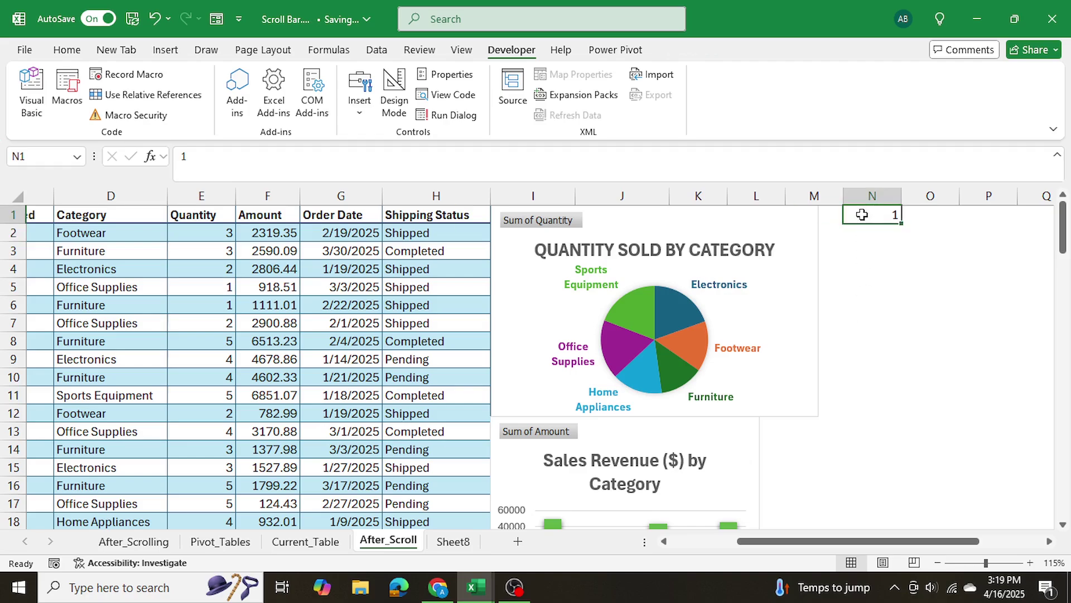
pyautogui.click(453, 543)
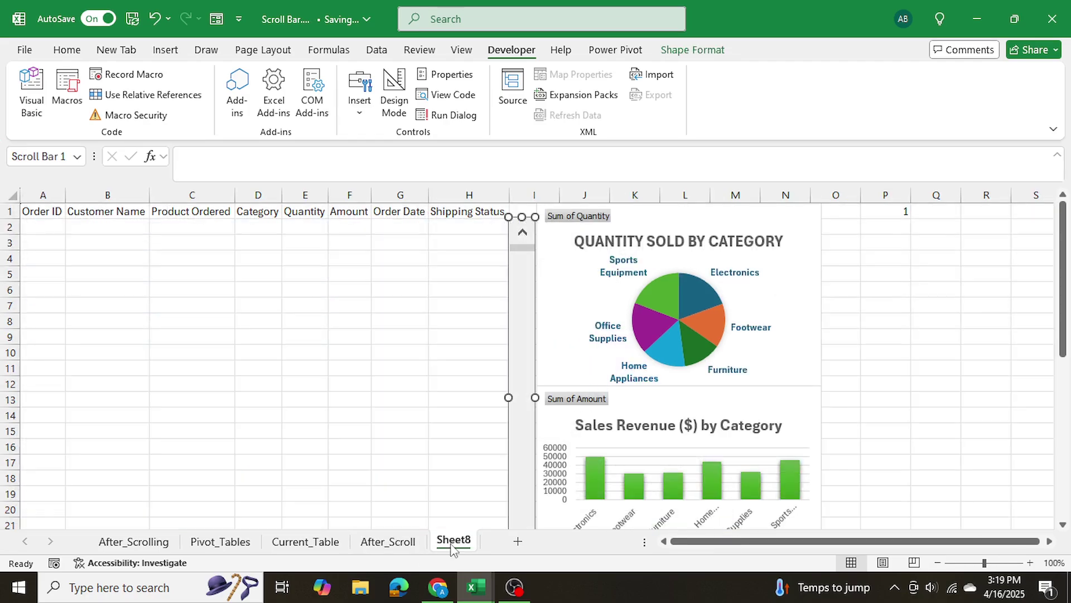
# Drag the Sheet8 scroll bar thumb down and confirm After_Scroll N1 now reads 60.
pyautogui.click(472, 269)
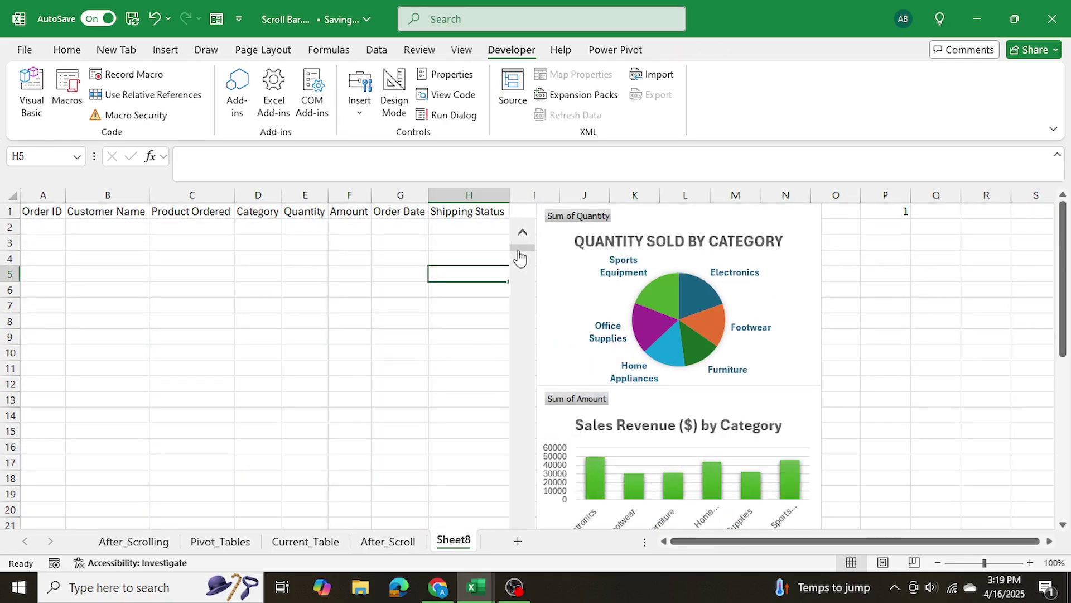
pyautogui.scroll(-3, 454, 289)
pyautogui.scroll(3, 487, 268)
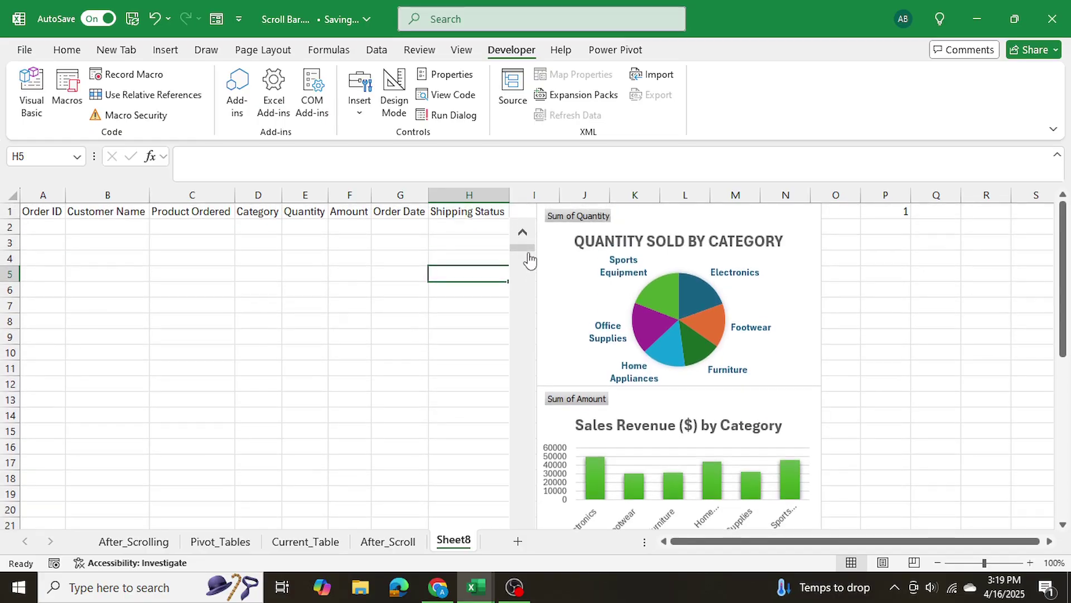
pyautogui.moveTo(525, 261); pyautogui.dragTo(523, 426)
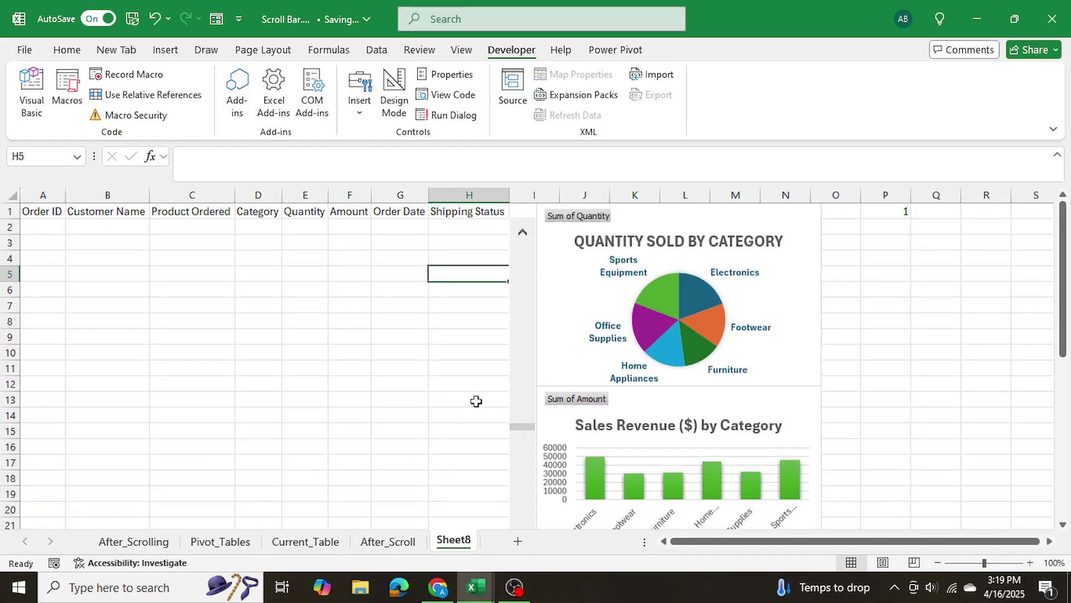
pyautogui.scroll(-3, 484, 427)
pyautogui.scroll(3, 481, 422)
pyautogui.click(387, 542)
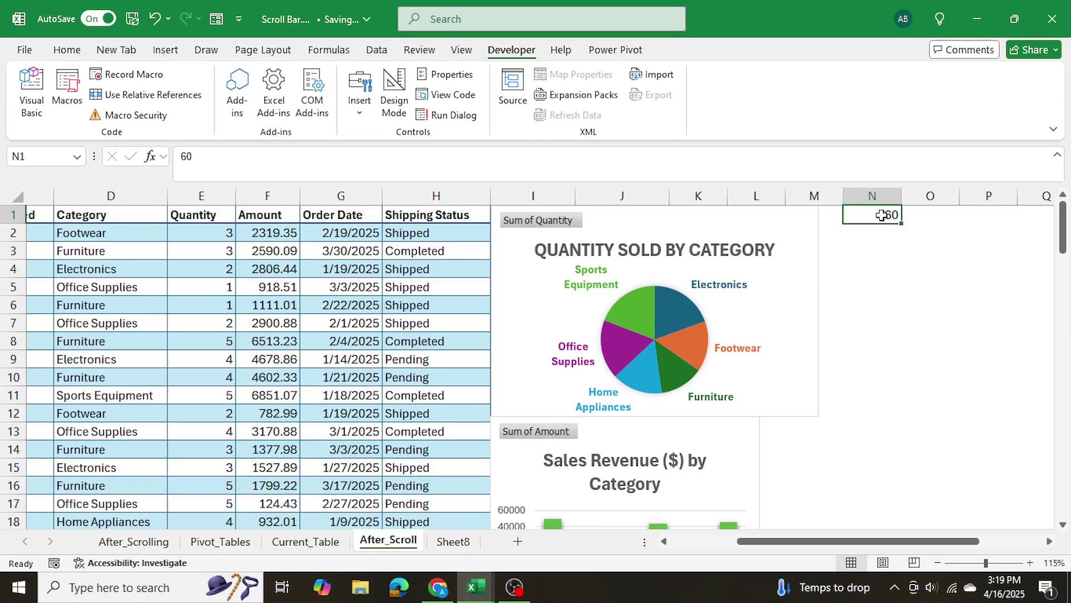
pyautogui.click(862, 225)
pyautogui.click(863, 219)
pyautogui.click(465, 549)
pyautogui.click(392, 396)
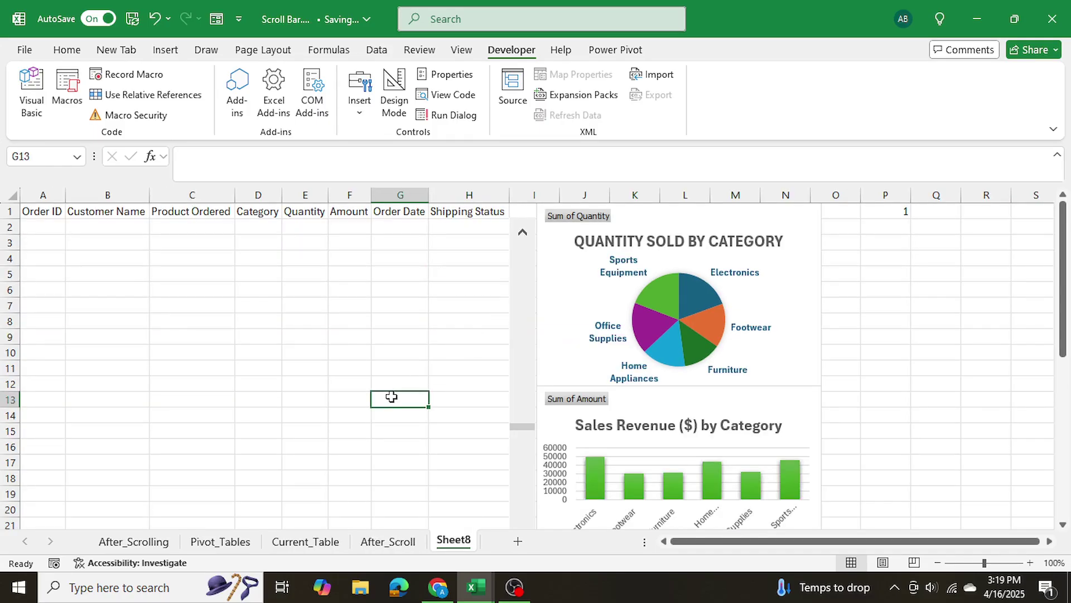
# Enter an OFFSET formula in A2 using After_Scroll A1 shifted by absolute N1, showing Order ID 60.
pyautogui.hotkey('ctrl', 'Home')
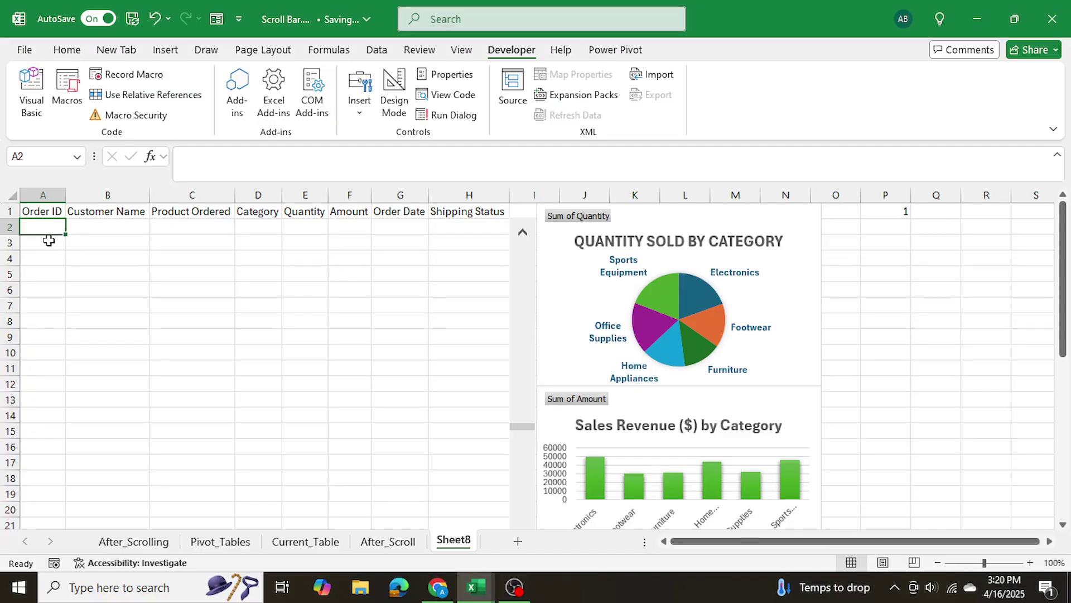
pyautogui.write('=')
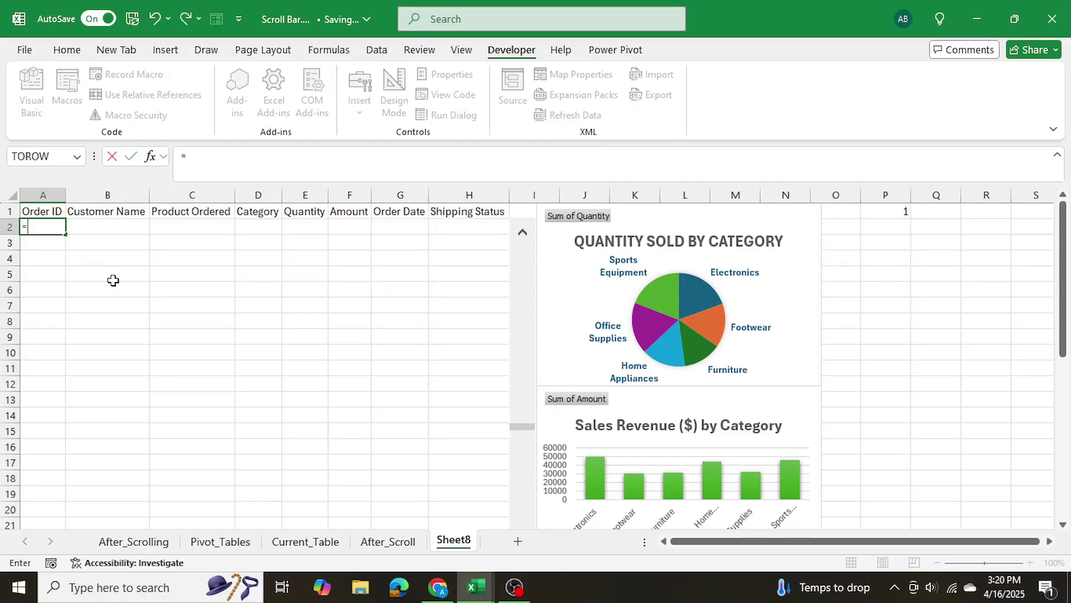
pyautogui.write('offset')
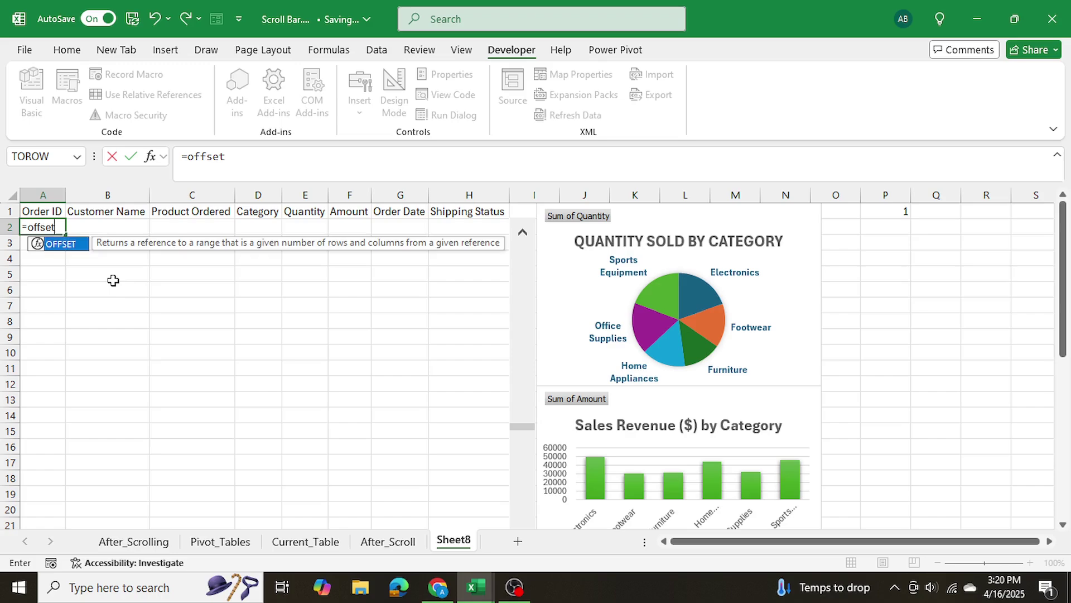
pyautogui.write('(')
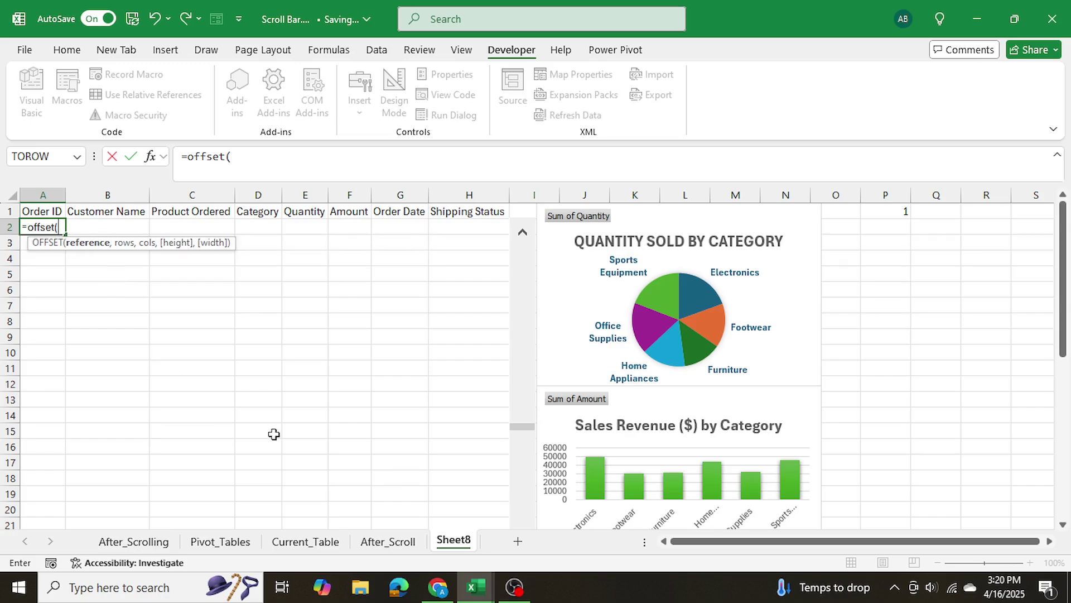
pyautogui.click(398, 540)
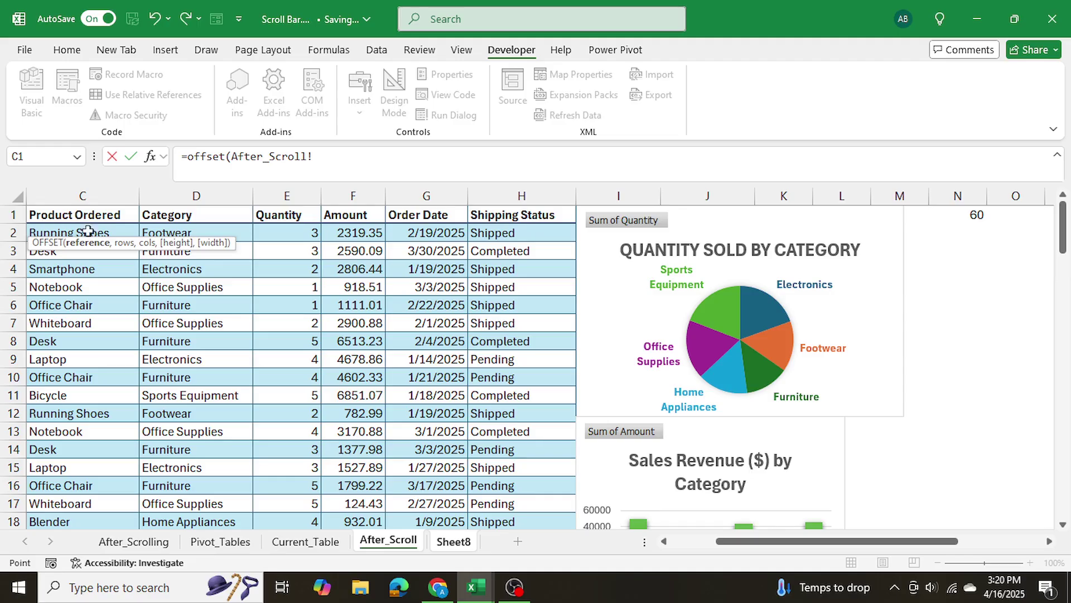
pyautogui.hscroll(-2, 106, 215)
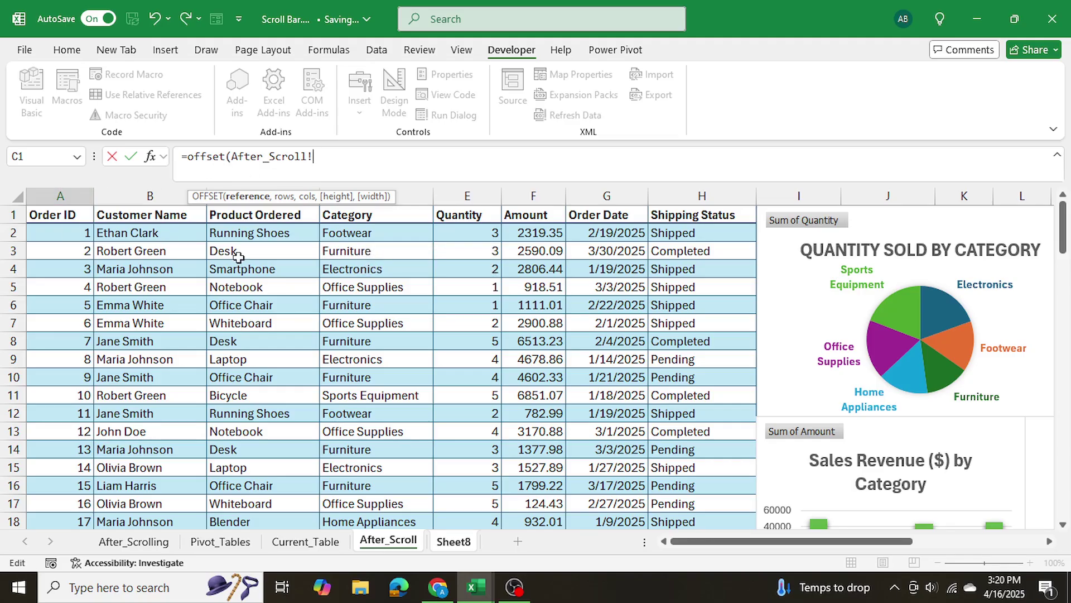
pyautogui.write(',')
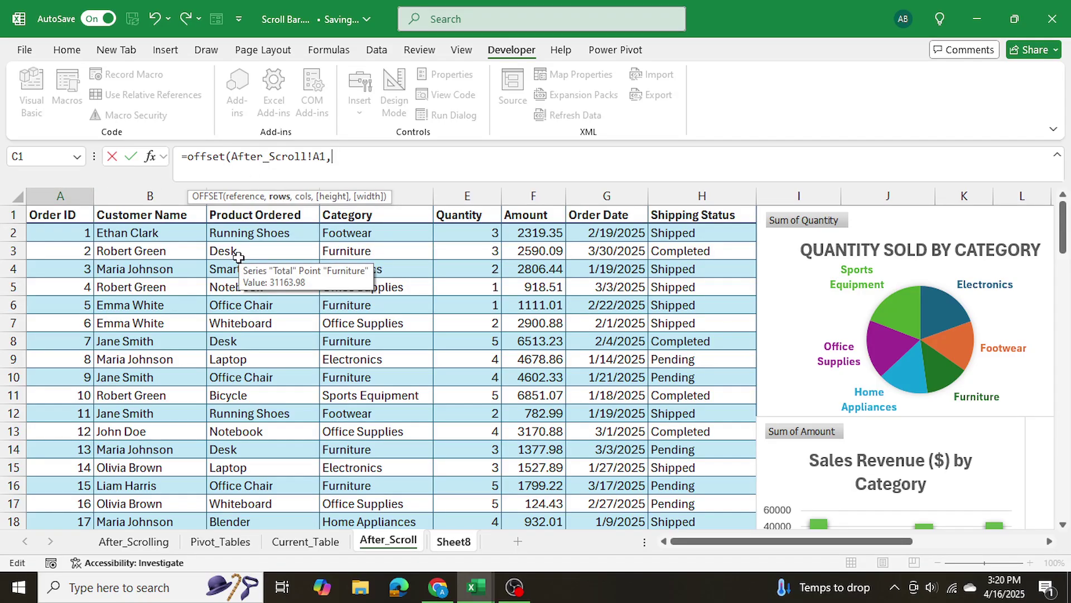
pyautogui.moveTo(697, 541); pyautogui.dragTo(772, 541)
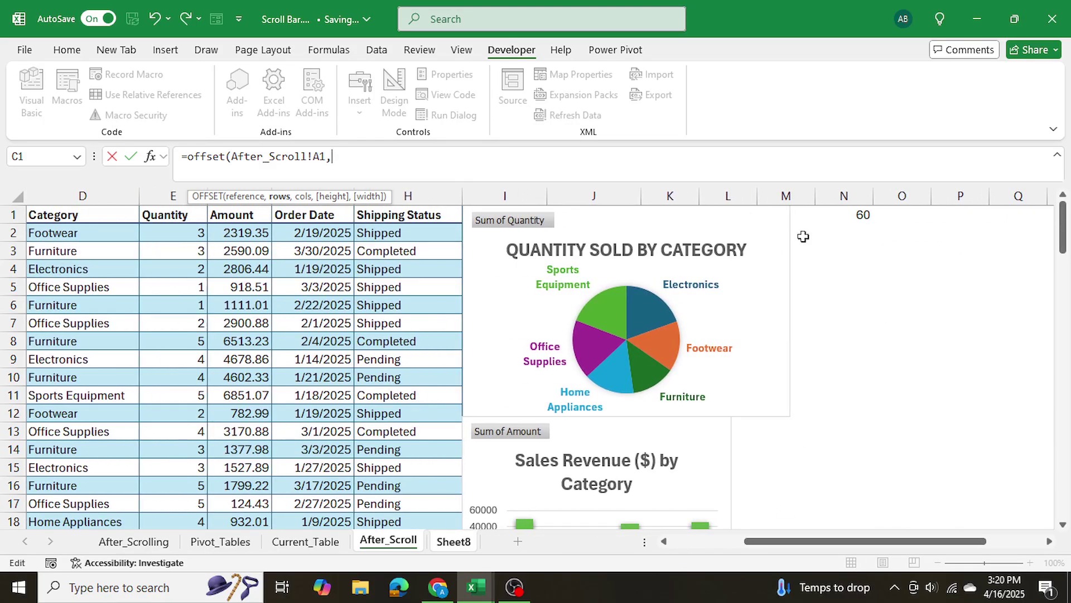
pyautogui.click(840, 215)
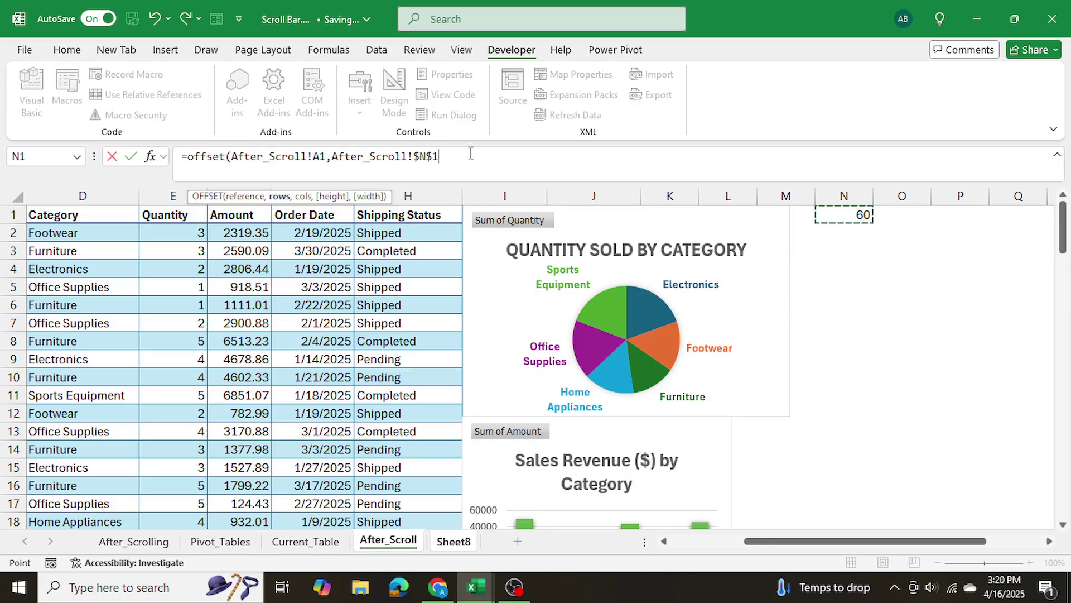
pyautogui.write(',')
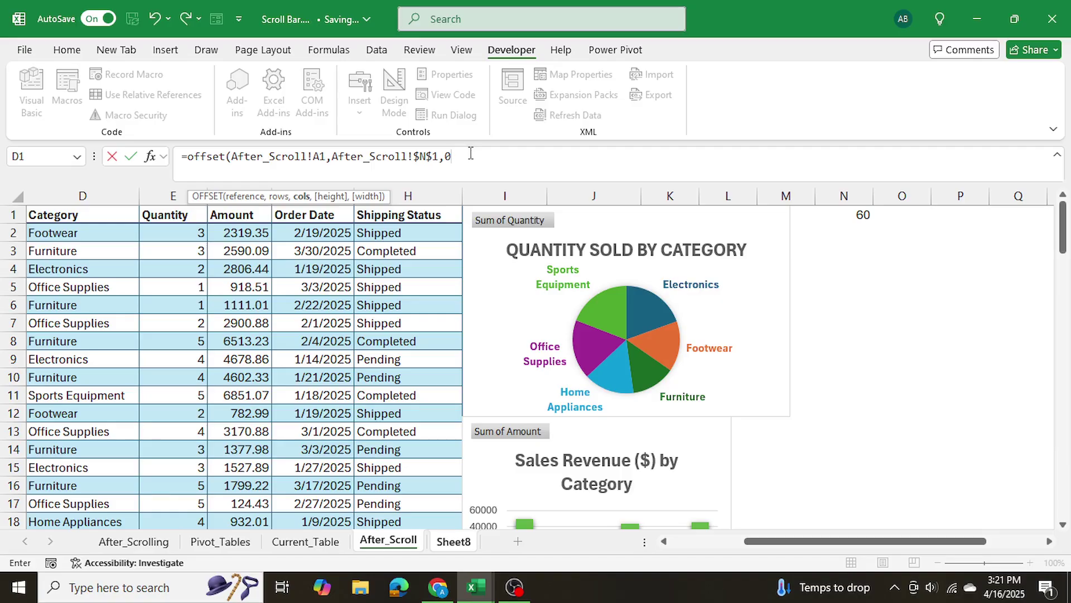
pyautogui.write('0)')
pyautogui.press('Return')
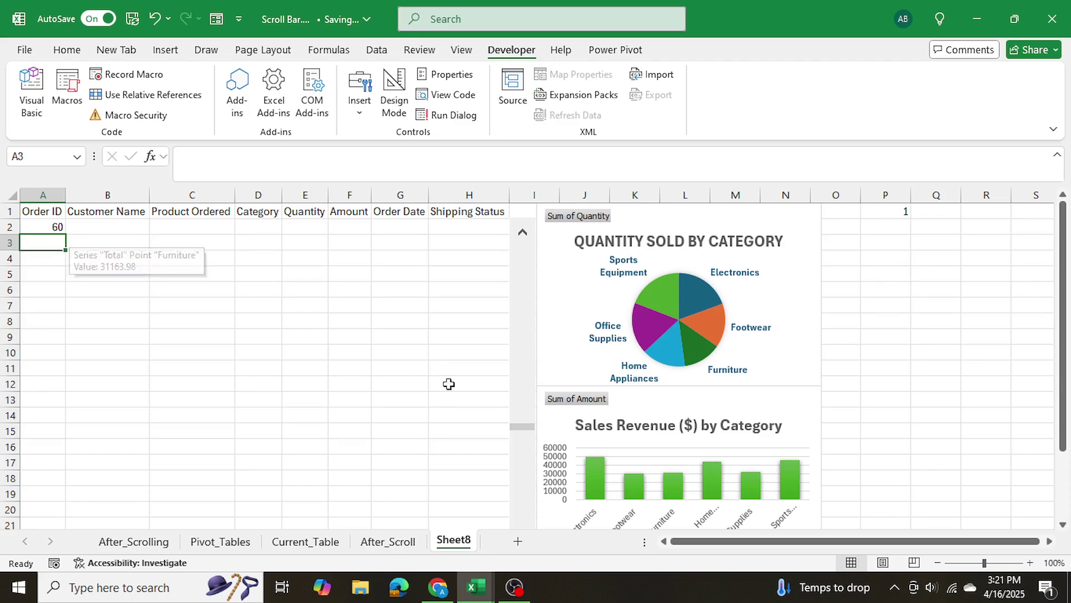
# Test the scroll bar by moving A2 from 1 up to 100 and back to 1.
pyautogui.moveTo(526, 429); pyautogui.dragTo(524, 243)
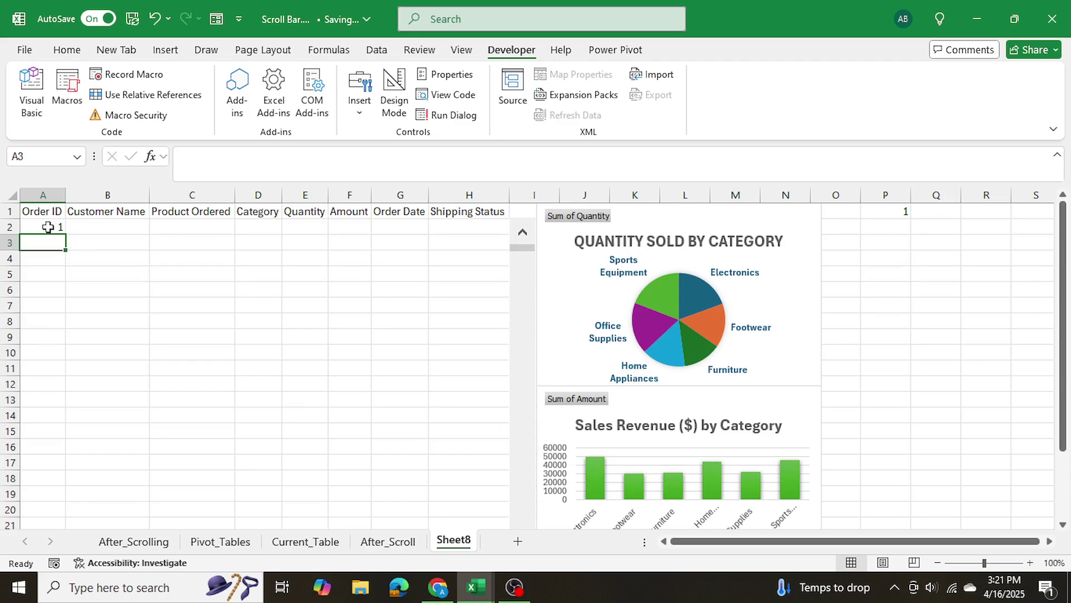
pyautogui.moveTo(527, 252); pyautogui.dragTo(530, 413)
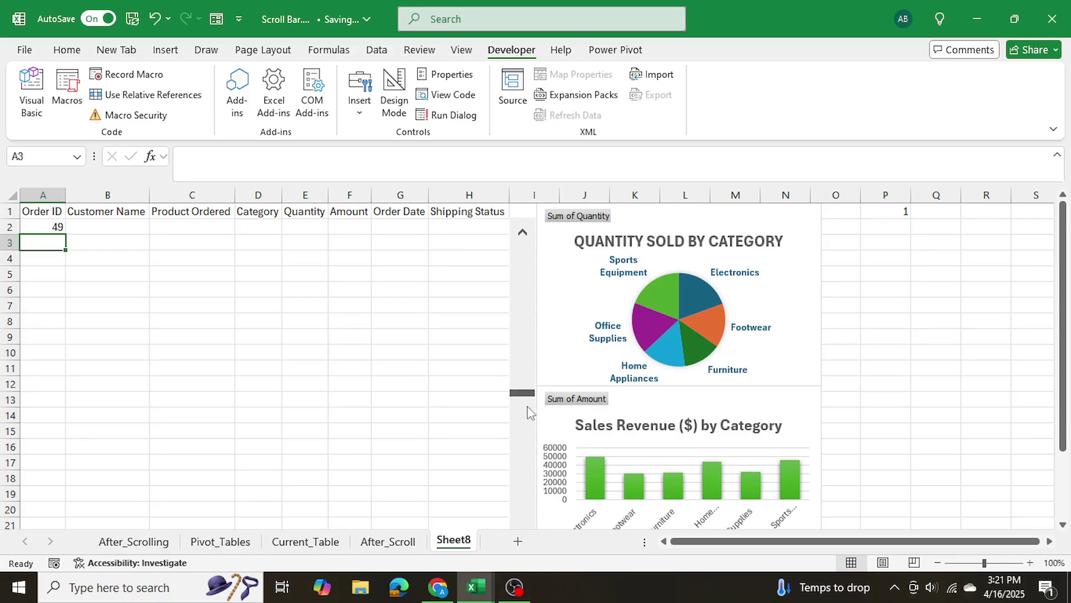
pyautogui.scroll(-2, 407, 392)
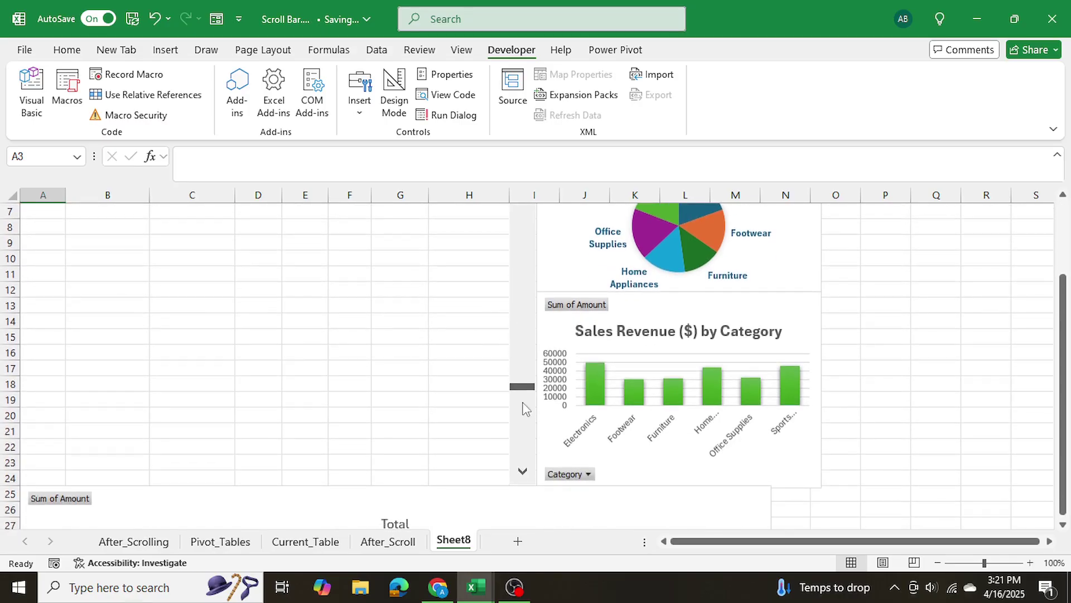
pyautogui.click(524, 409)
pyautogui.scroll(2, 337, 391)
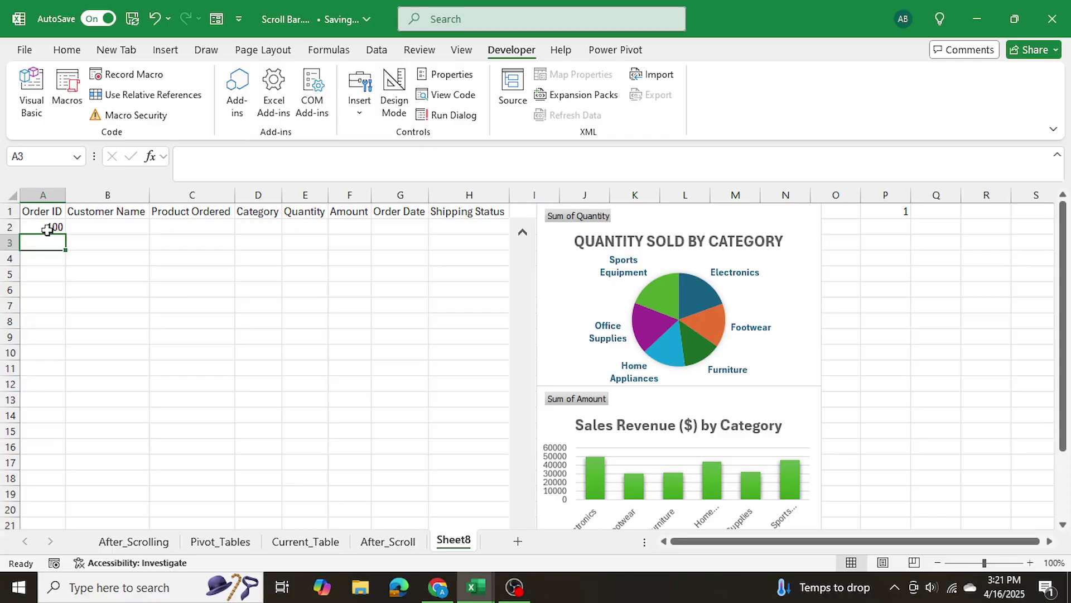
pyautogui.scroll(-2, 263, 364)
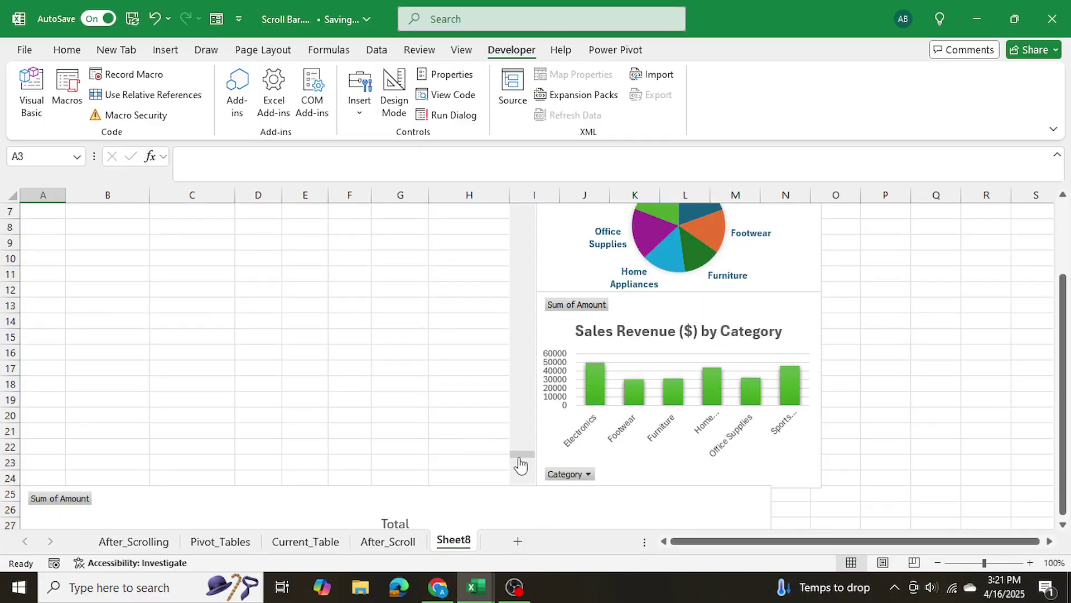
pyautogui.moveTo(521, 465); pyautogui.dragTo(222, 254)
pyautogui.scroll(2, 222, 253)
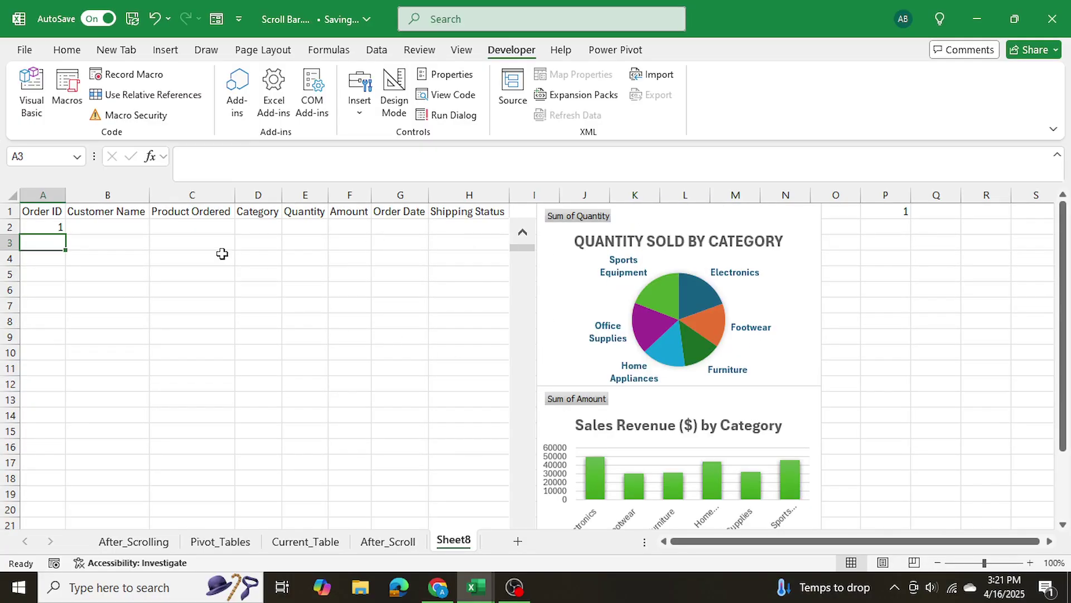
# Fill A2's OFFSET formula across row 2 through H2.
pyautogui.click(89, 269)
pyautogui.click(56, 230)
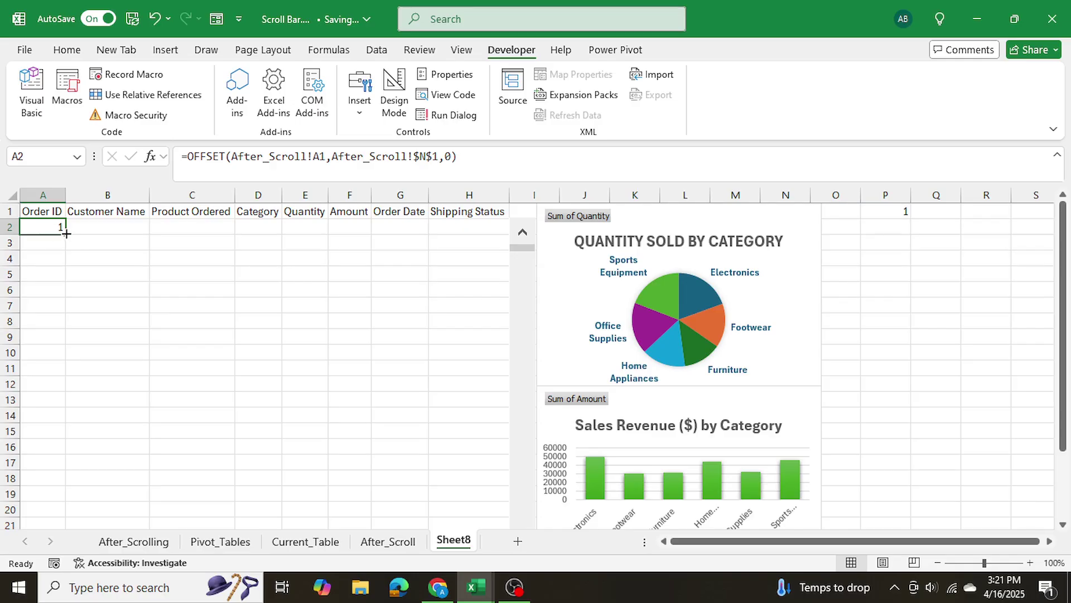
pyautogui.moveTo(67, 233); pyautogui.dragTo(505, 229)
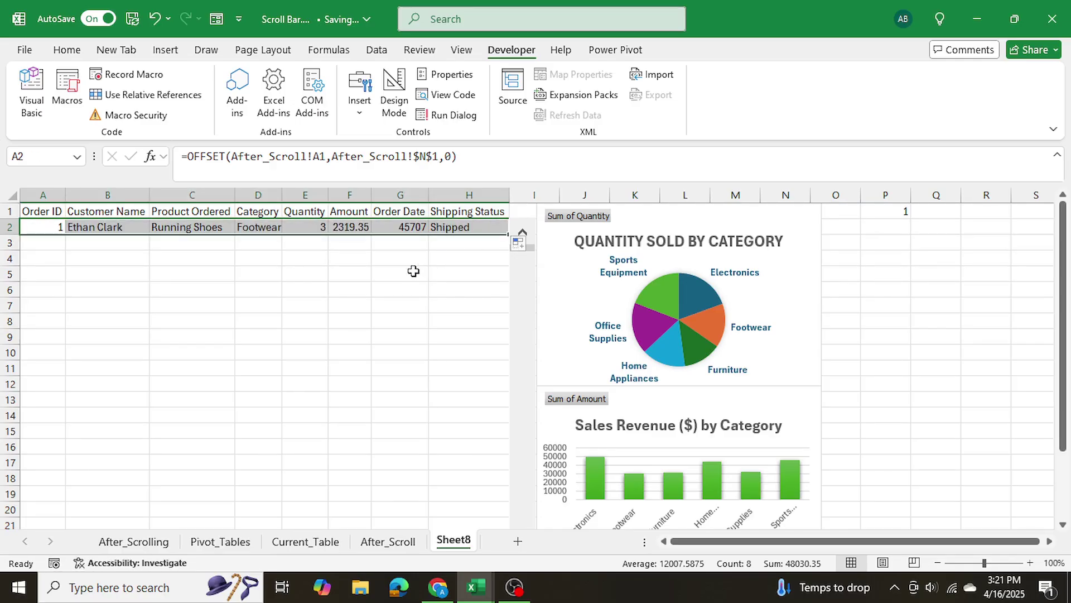
# Select the A2:H2 table rows and format the Amount column F as accounting currency.
pyautogui.click(491, 227)
pyautogui.moveTo(34, 227); pyautogui.dragTo(487, 382)
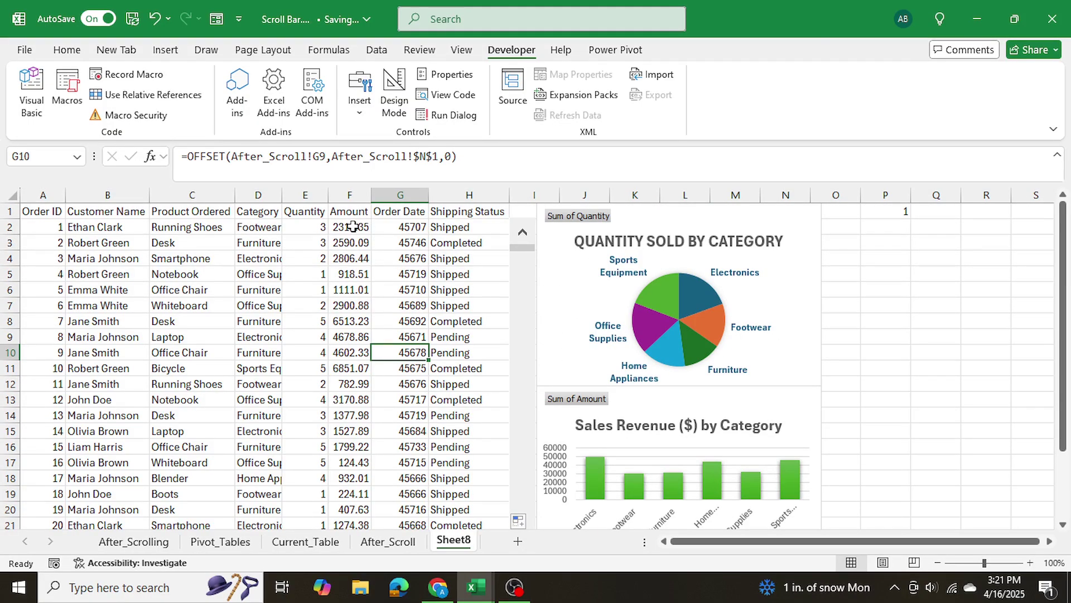
pyautogui.click(353, 226)
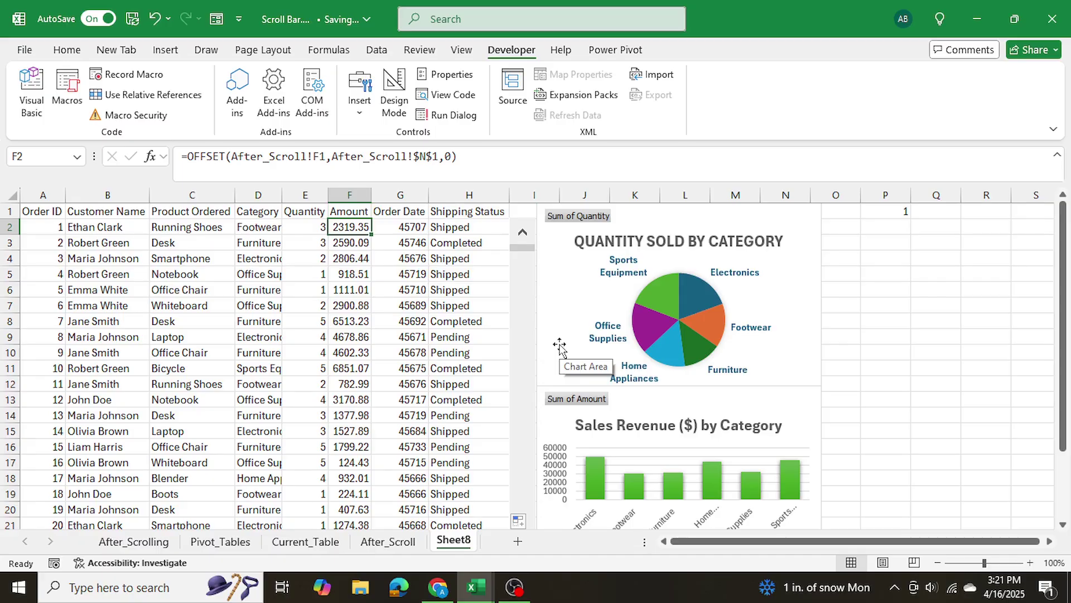
pyautogui.hotkey('ctrl', 'shift', 'Down')
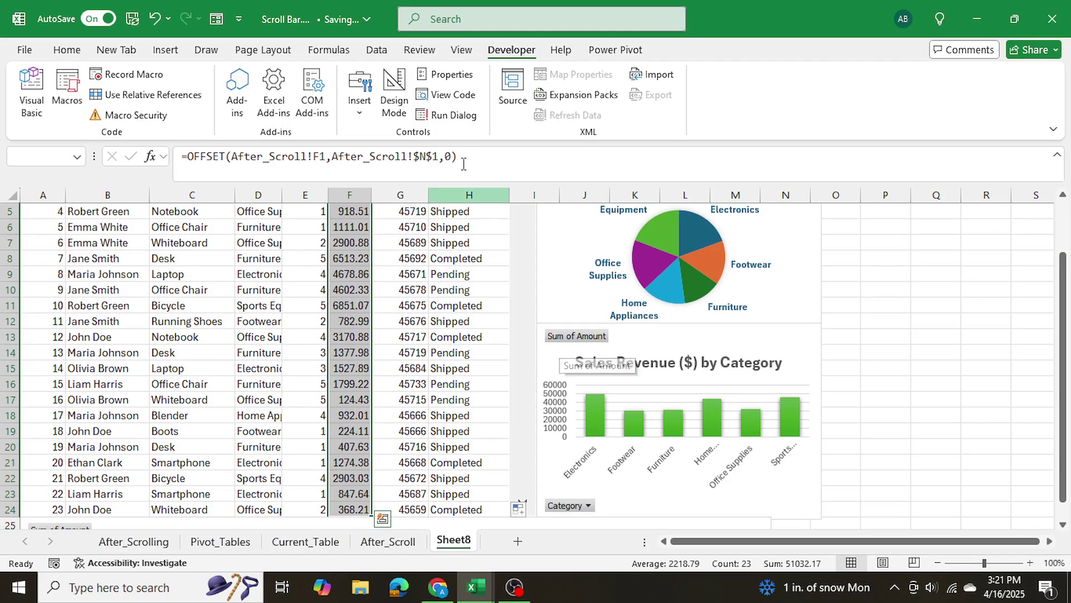
pyautogui.click(68, 50)
pyautogui.click(456, 94)
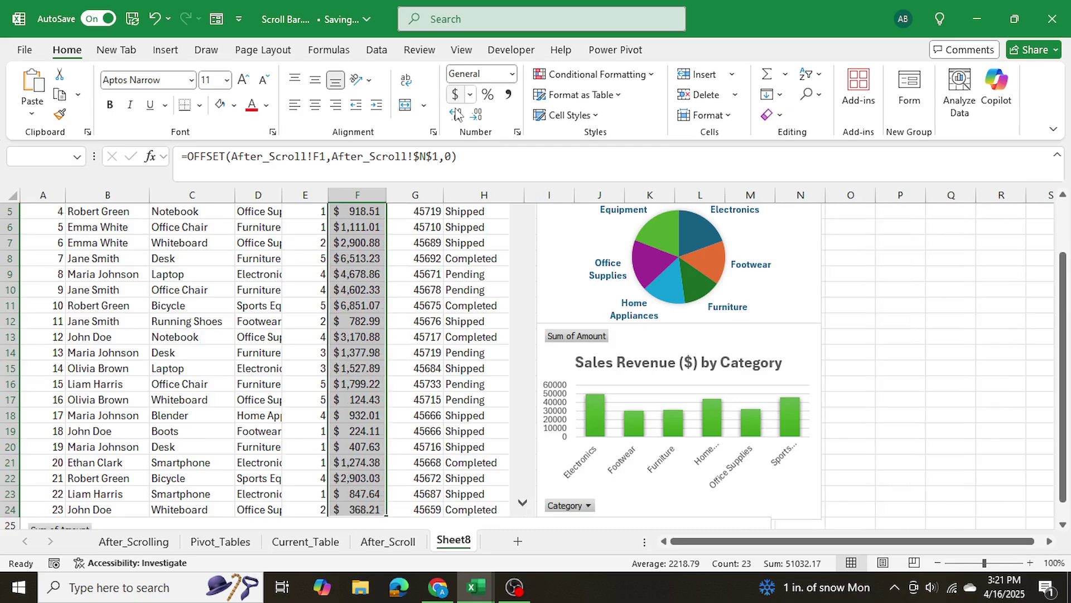
pyautogui.scroll(2, 438, 262)
# Format the Order Date column as Short Date and AutoFit column D to show Sports Equipment.
pyautogui.click(430, 228)
pyautogui.hotkey('ctrl', 'shift', 'Down')
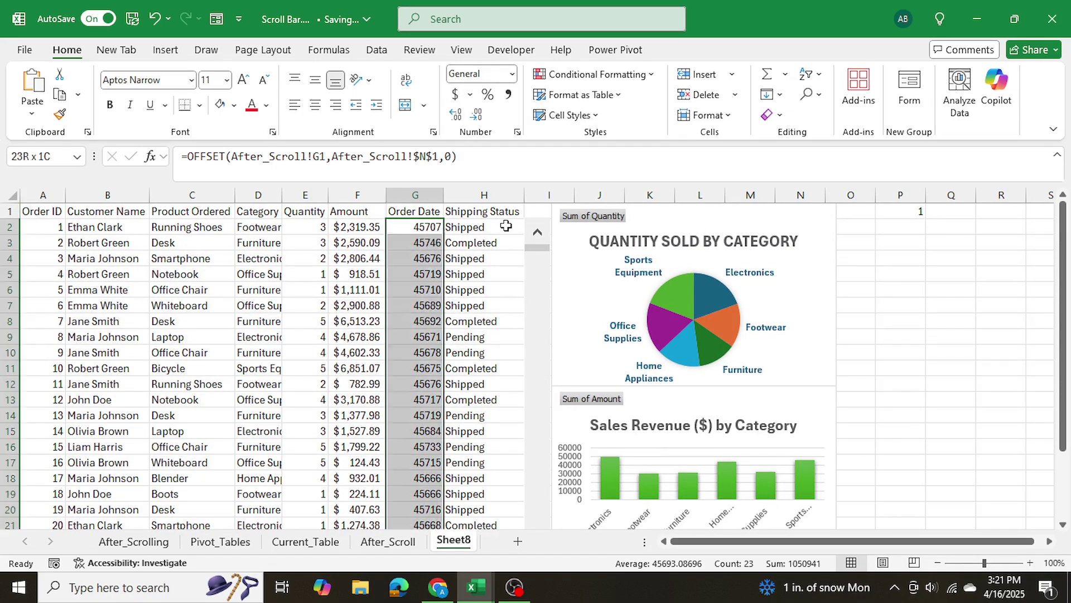
pyautogui.click(491, 74)
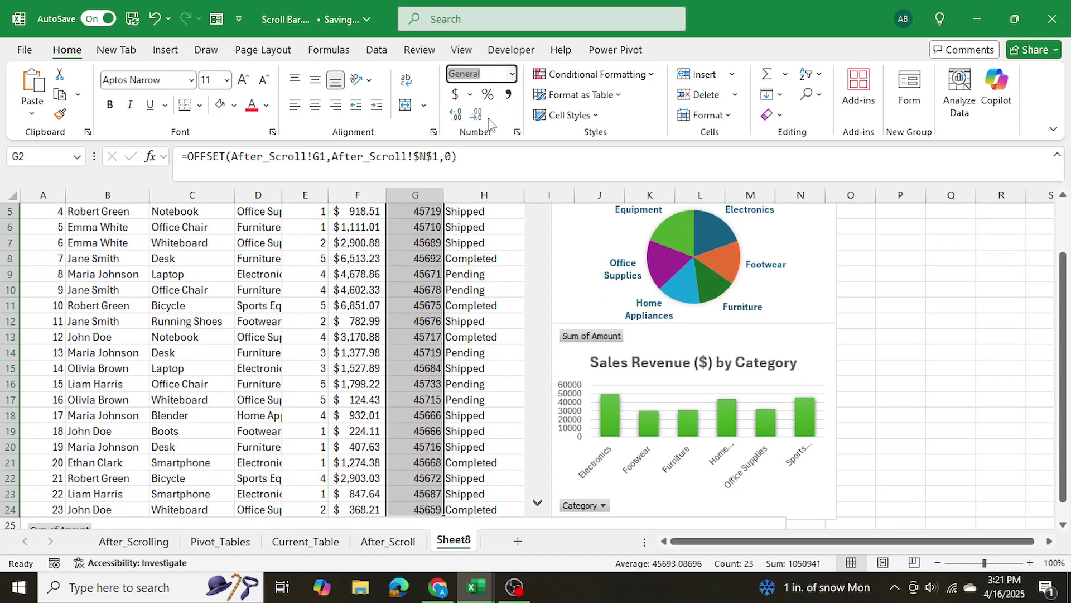
pyautogui.click(511, 75)
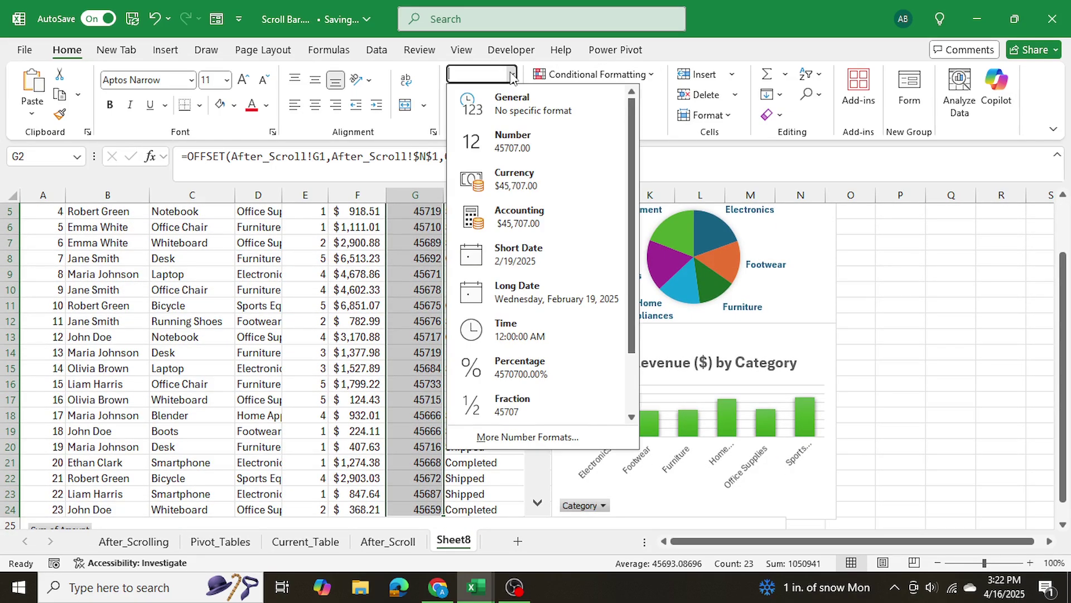
pyautogui.click(534, 264)
pyautogui.click(474, 295)
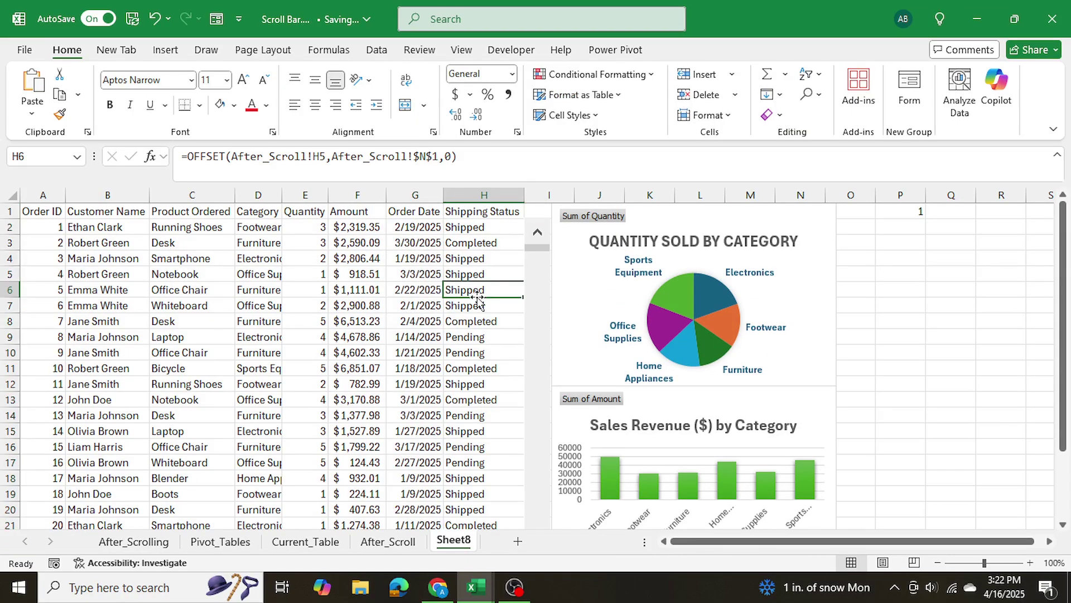
pyautogui.doubleClick(282, 194)
pyautogui.click(409, 306)
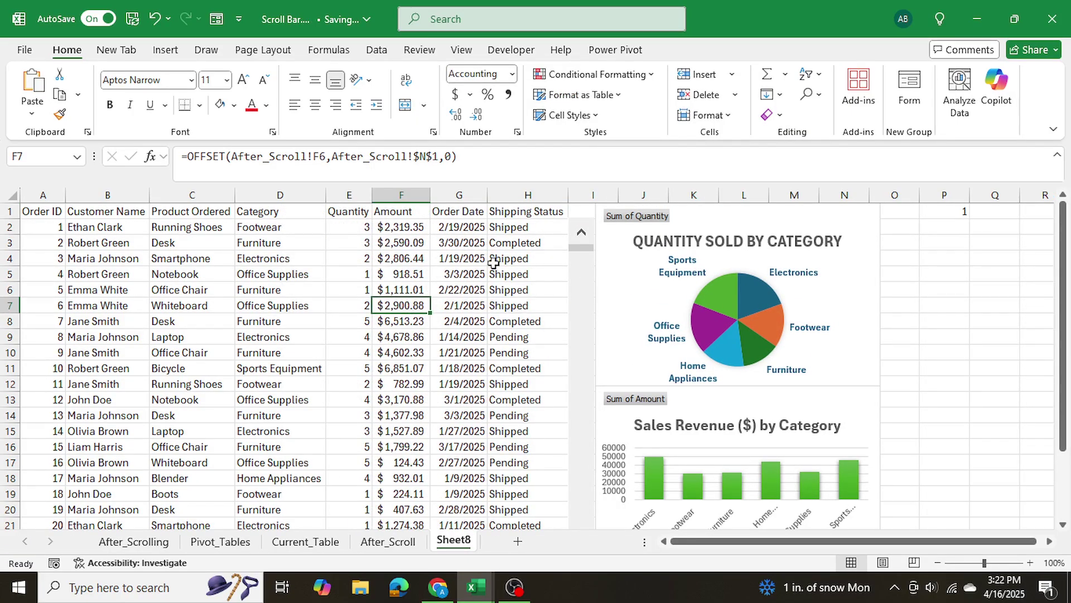
# Drag the scroll bar thumb to its maximum, showing Order ID 100 in row 2 with zero rows below.
pyautogui.scroll(-6, 493, 262)
pyautogui.scroll(6, 427, 275)
pyautogui.moveTo(582, 247); pyautogui.dragTo(583, 353)
pyautogui.scroll(-2, 463, 323)
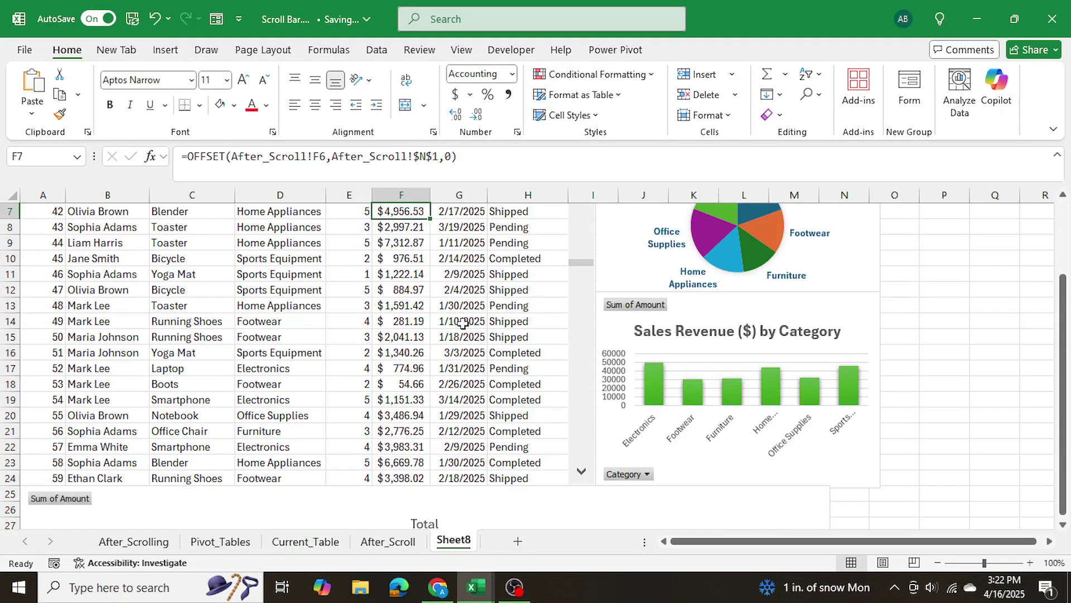
pyautogui.scroll(-2, 462, 323)
pyautogui.scroll(2, 462, 324)
pyautogui.moveTo(593, 267); pyautogui.dragTo(586, 457)
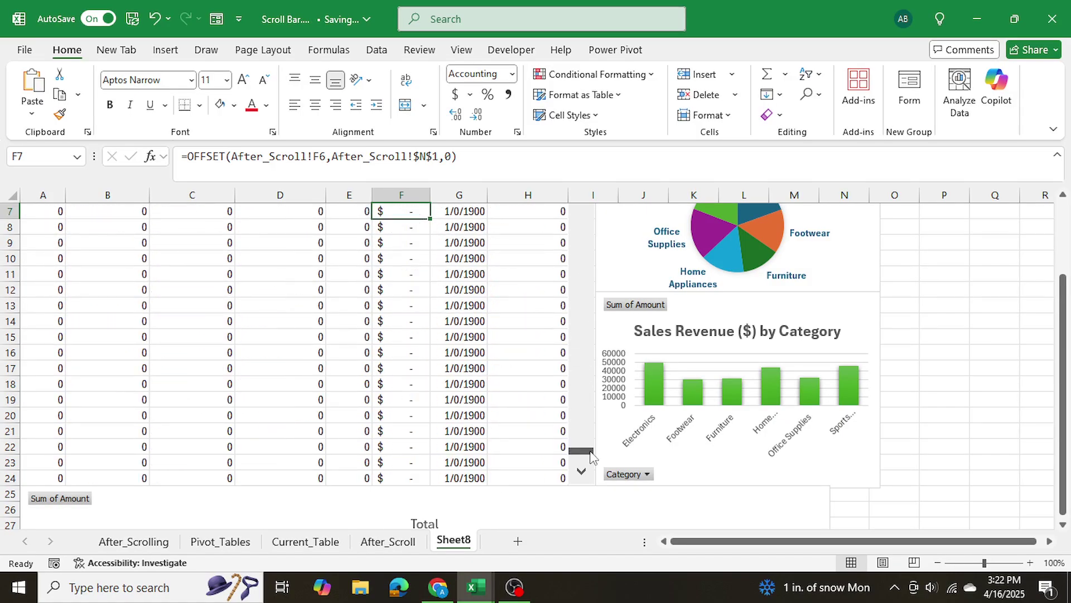
pyautogui.scroll(2, 367, 334)
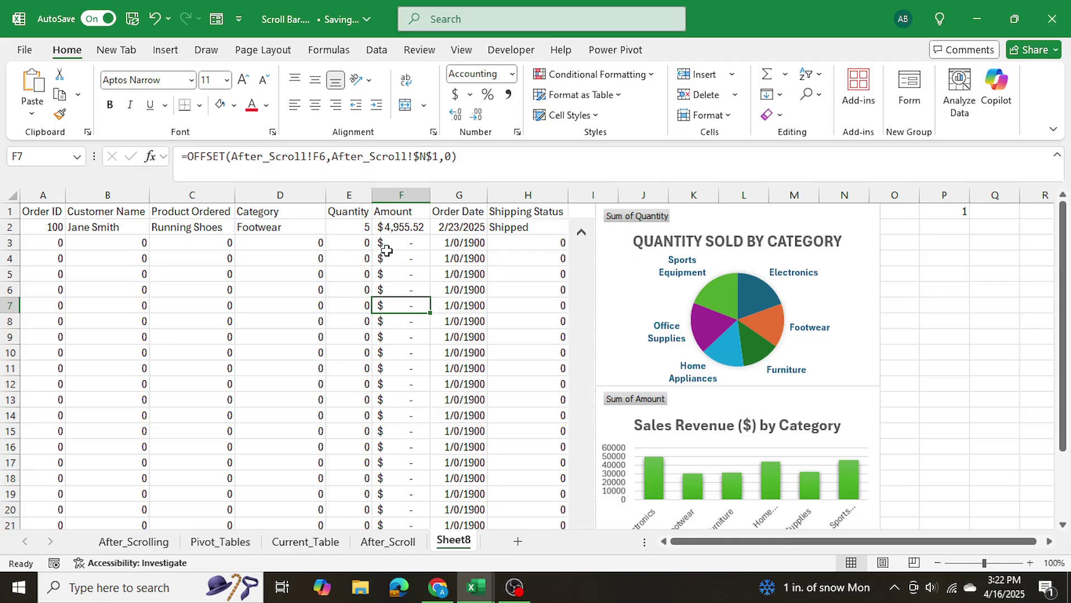
pyautogui.scroll(-1, 386, 250)
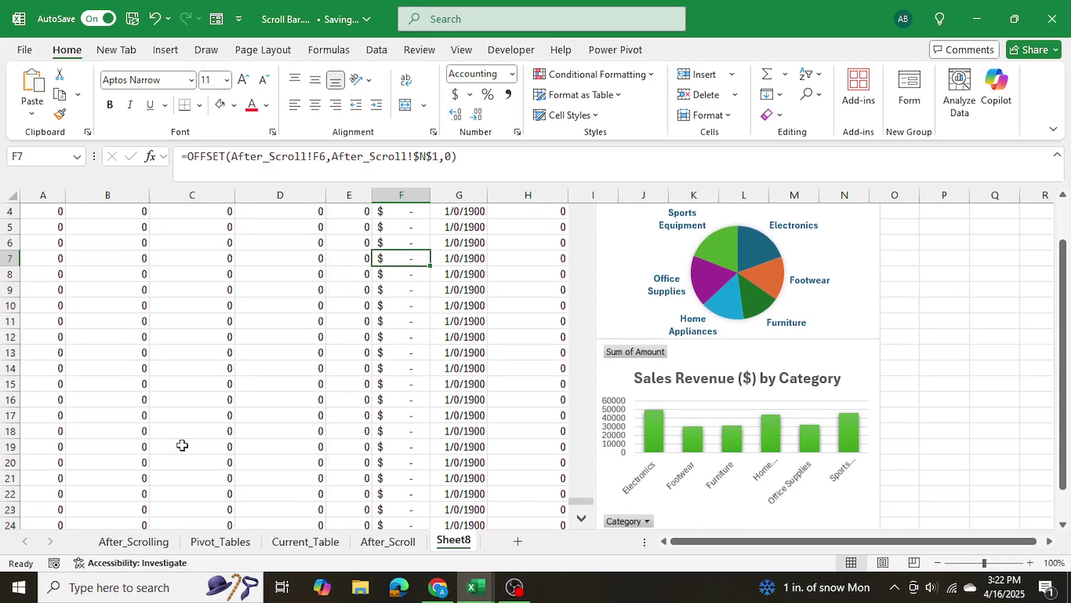
pyautogui.scroll(-3, 382, 378)
pyautogui.scroll(2, 382, 378)
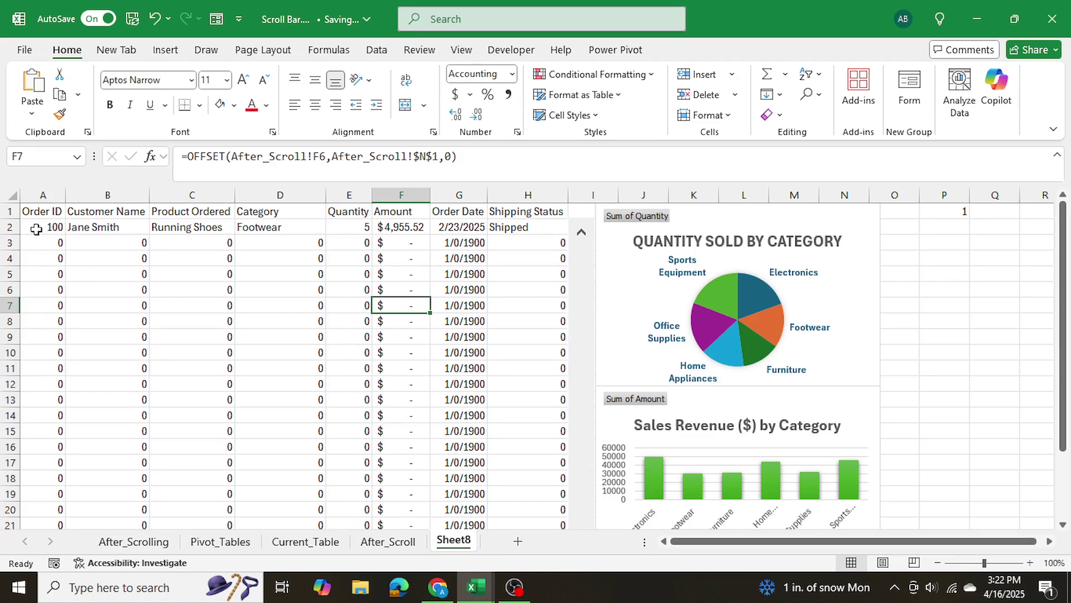
pyautogui.scroll(-2, 629, 487)
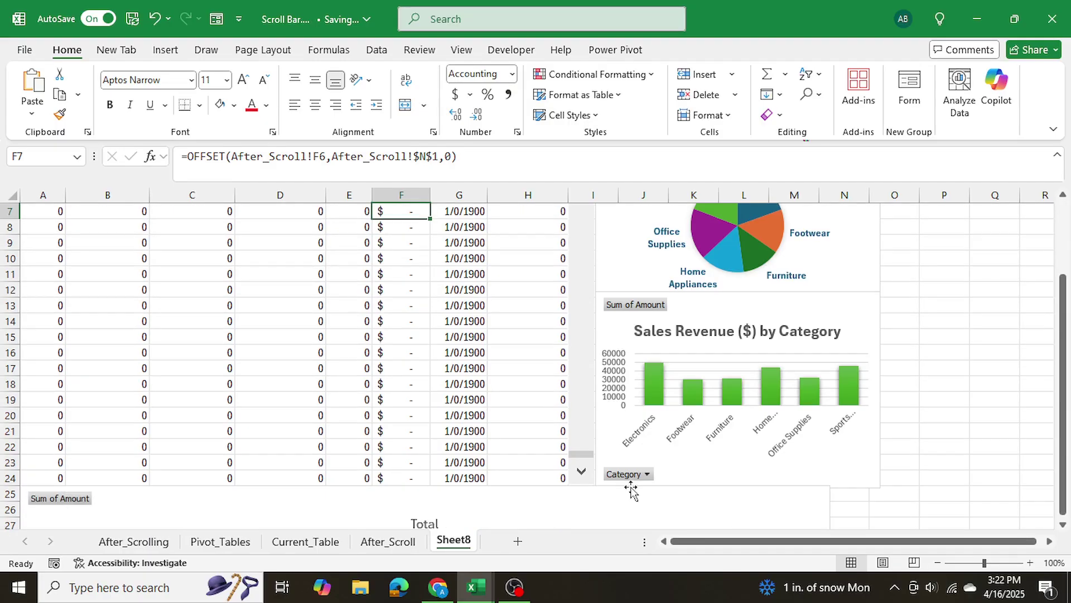
pyautogui.scroll(1, 552, 456)
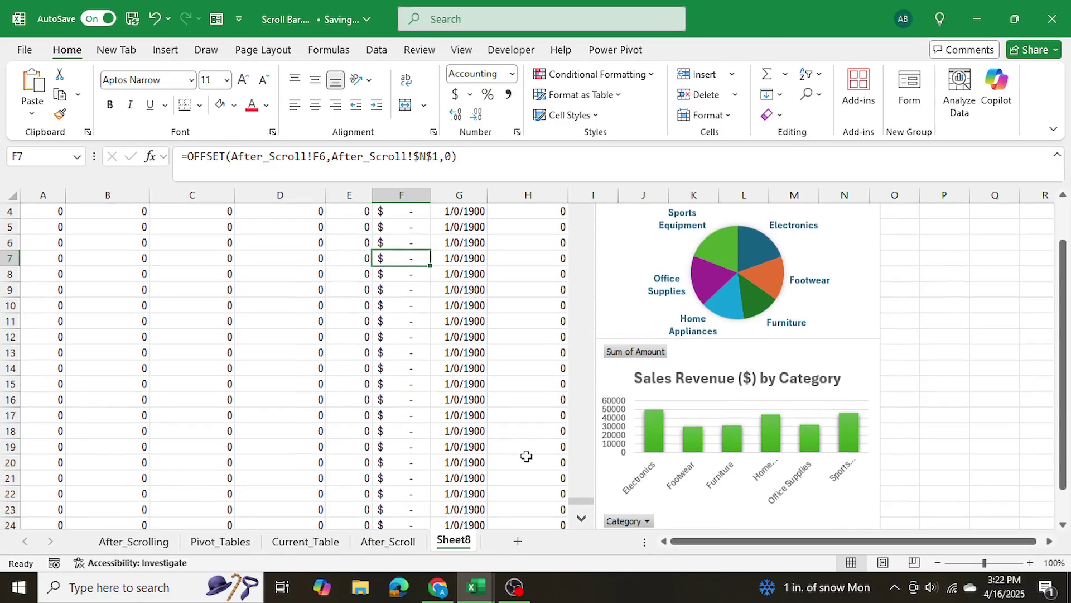
pyautogui.rightClick(579, 364)
pyautogui.click(656, 504)
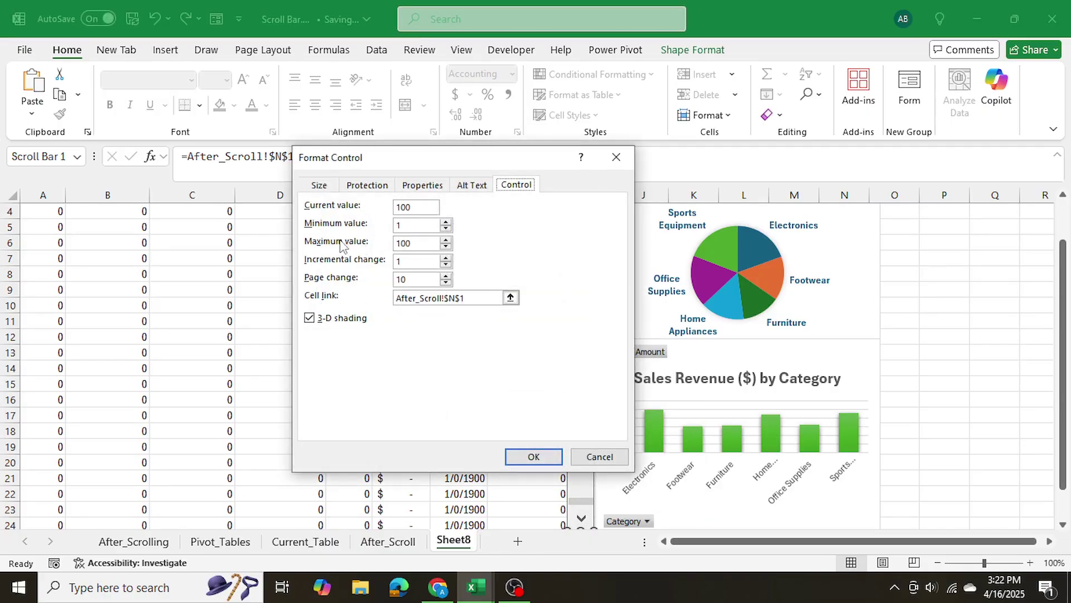
pyautogui.click(551, 457)
pyautogui.scroll(1, 329, 383)
pyautogui.scroll(-2, 331, 383)
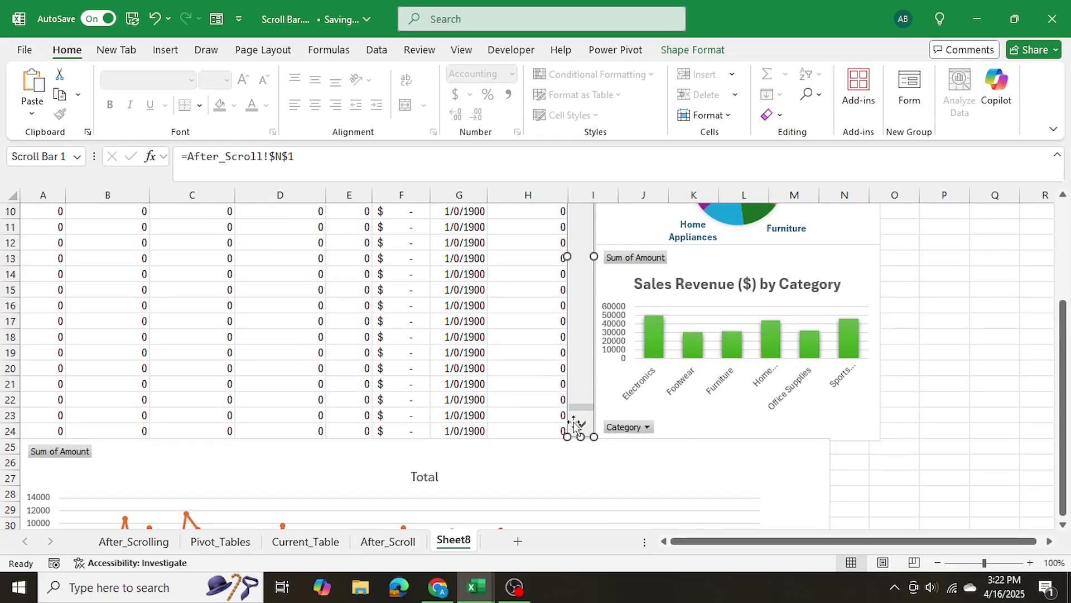
pyautogui.press('Escape')
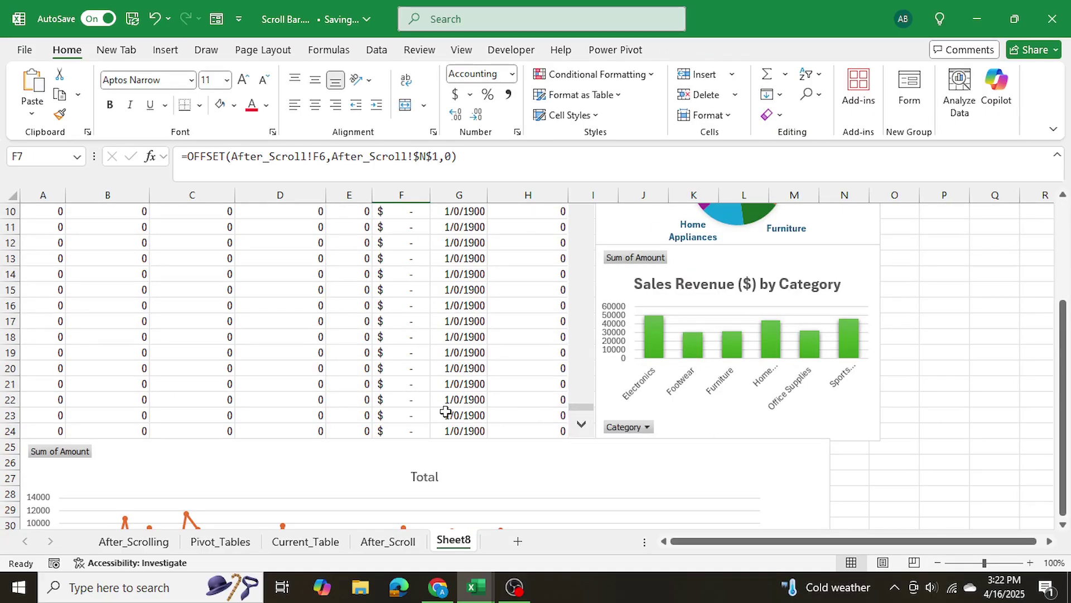
pyautogui.scroll(3, 444, 411)
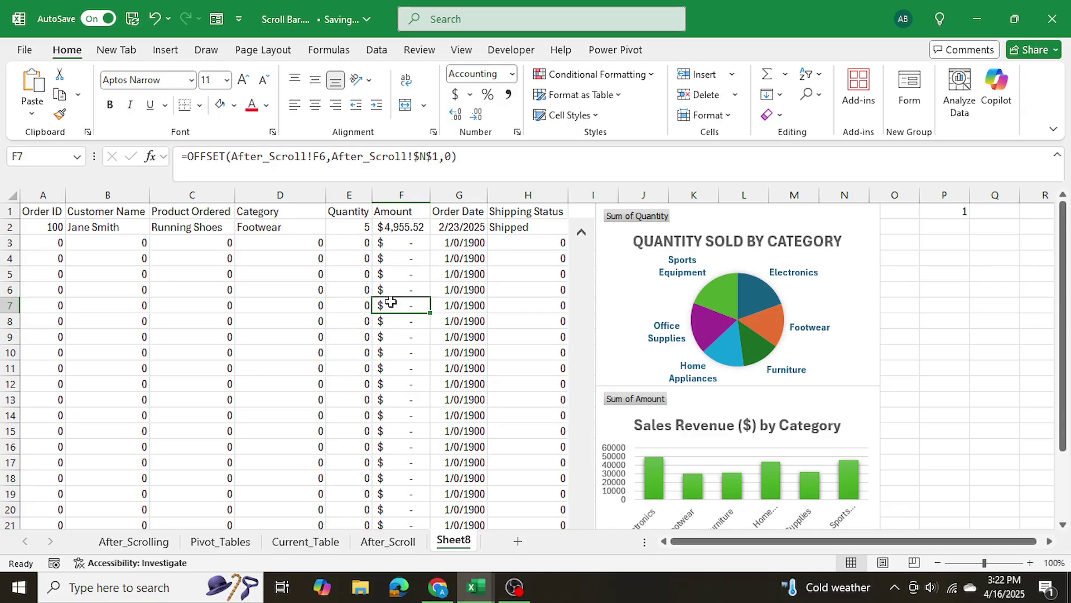
pyautogui.scroll(-1, 402, 334)
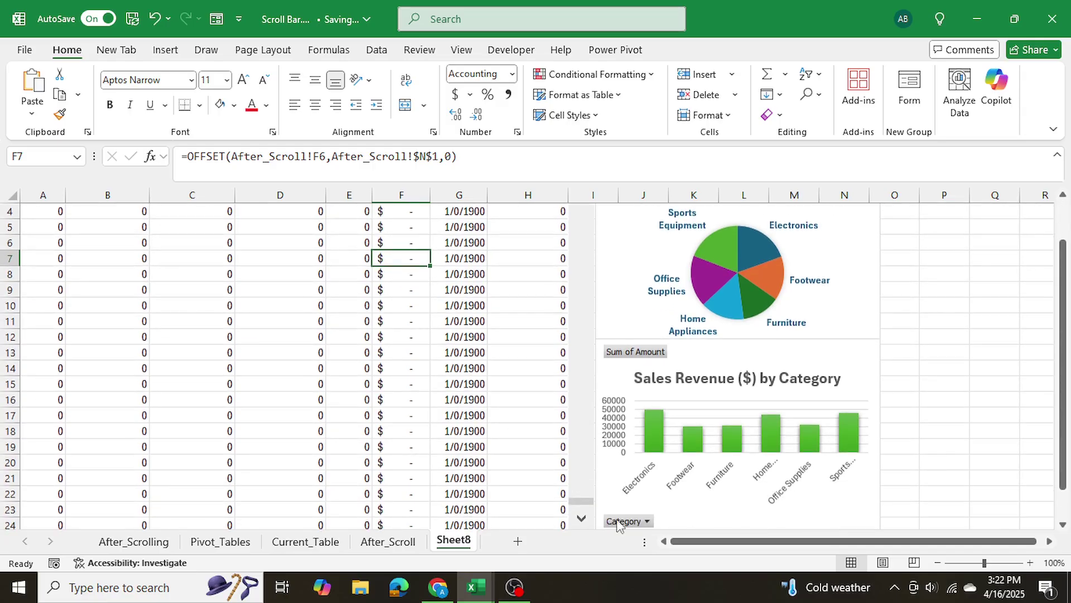
# Move the scroll bar back up so real orders fill the table.
pyautogui.click(576, 500)
pyautogui.moveTo(576, 501); pyautogui.dragTo(577, 434)
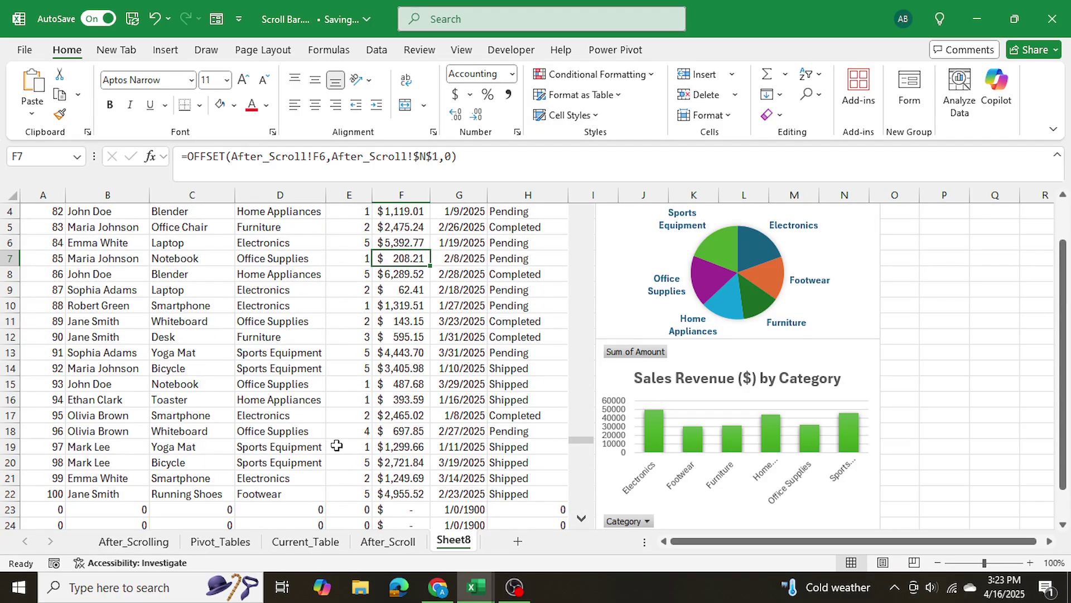
pyautogui.scroll(-2, 578, 346)
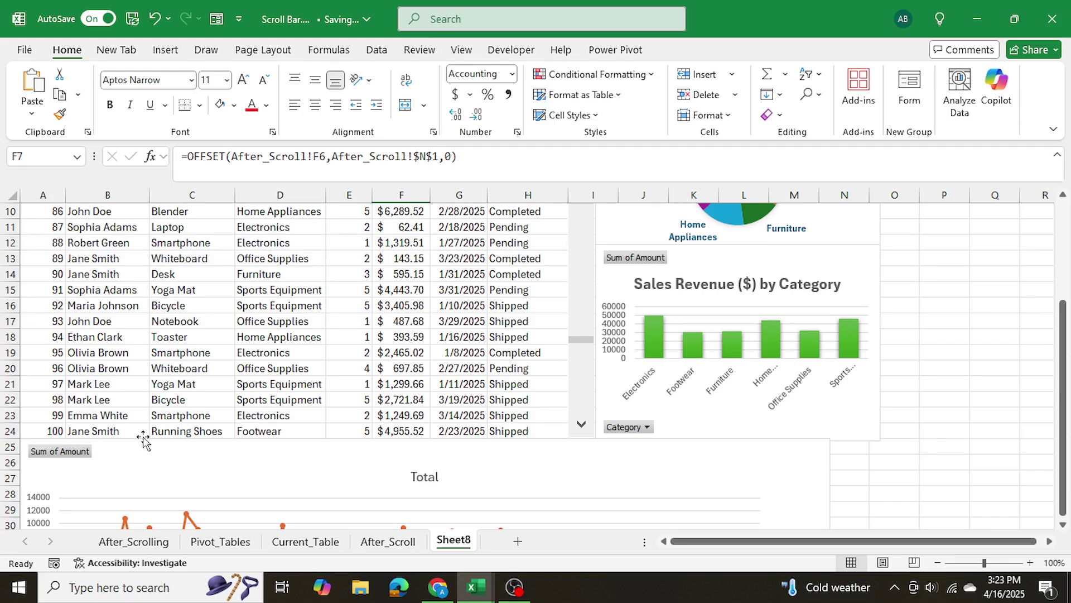
pyautogui.scroll(3, 378, 441)
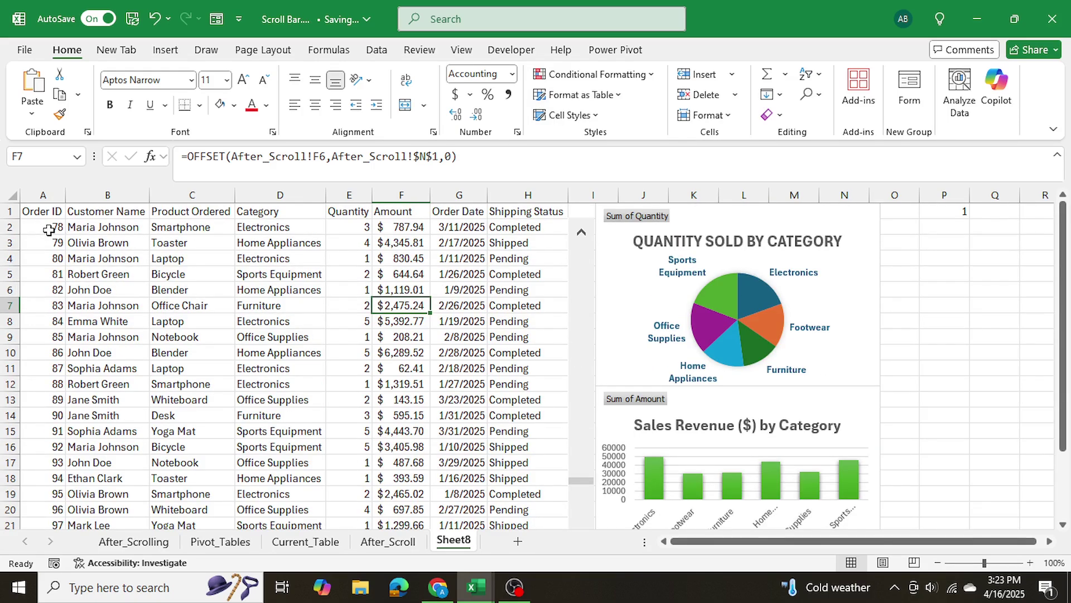
# Set the scroll bar's Maximum value to 78 in Format Control.
pyautogui.rightClick(577, 276)
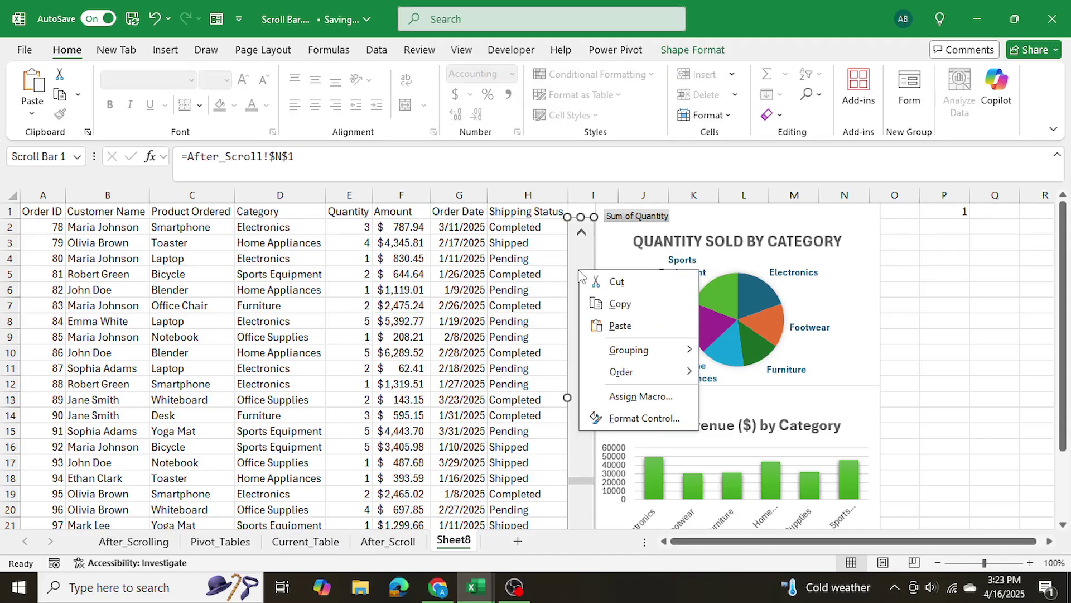
pyautogui.click(622, 414)
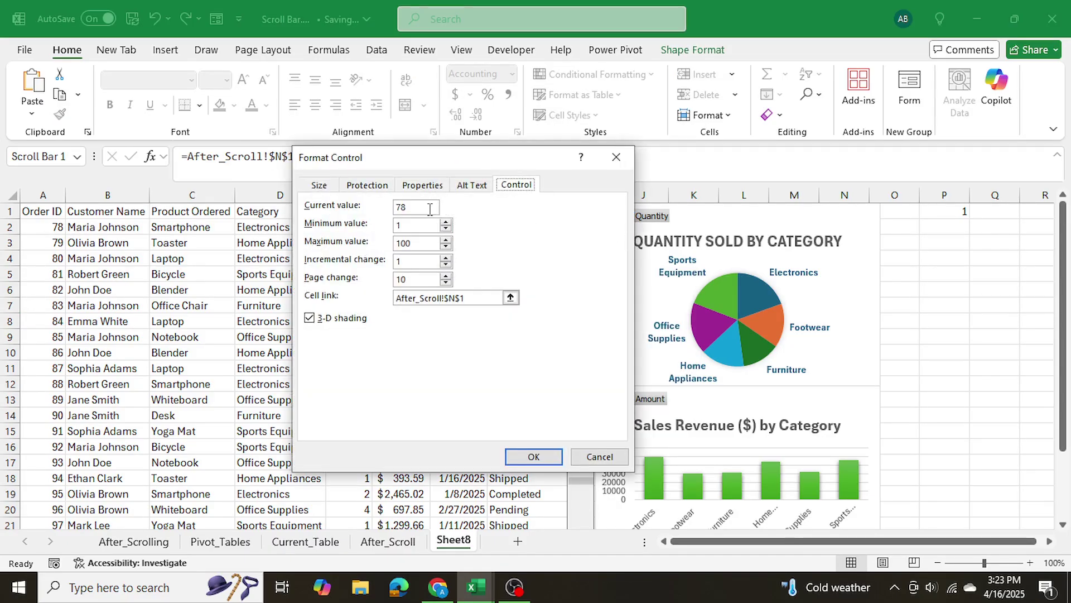
pyautogui.moveTo(432, 241); pyautogui.dragTo(379, 250)
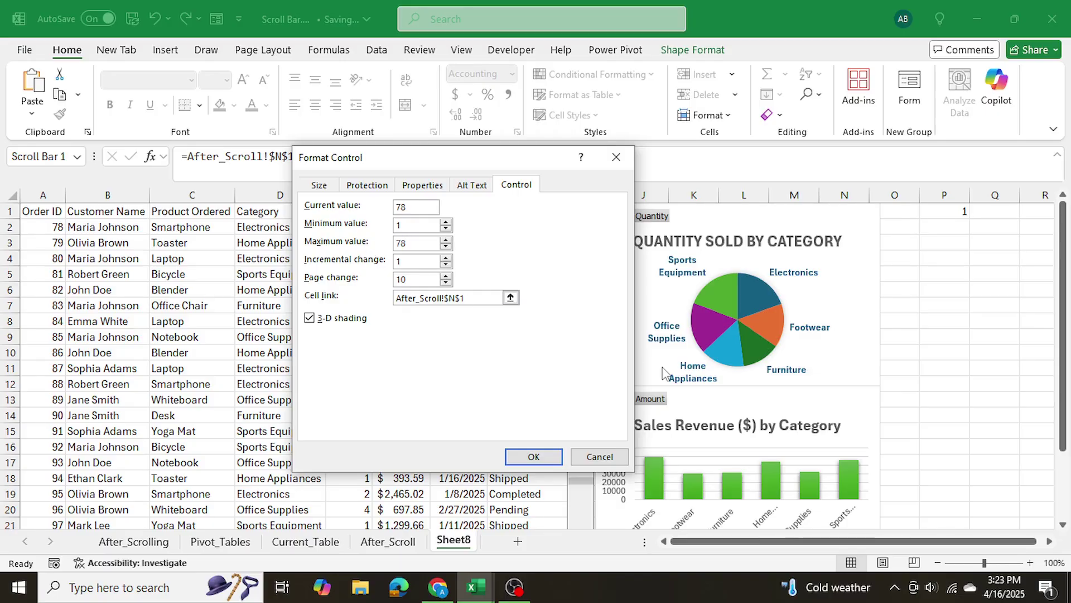
pyautogui.write('78')
pyautogui.click(533, 457)
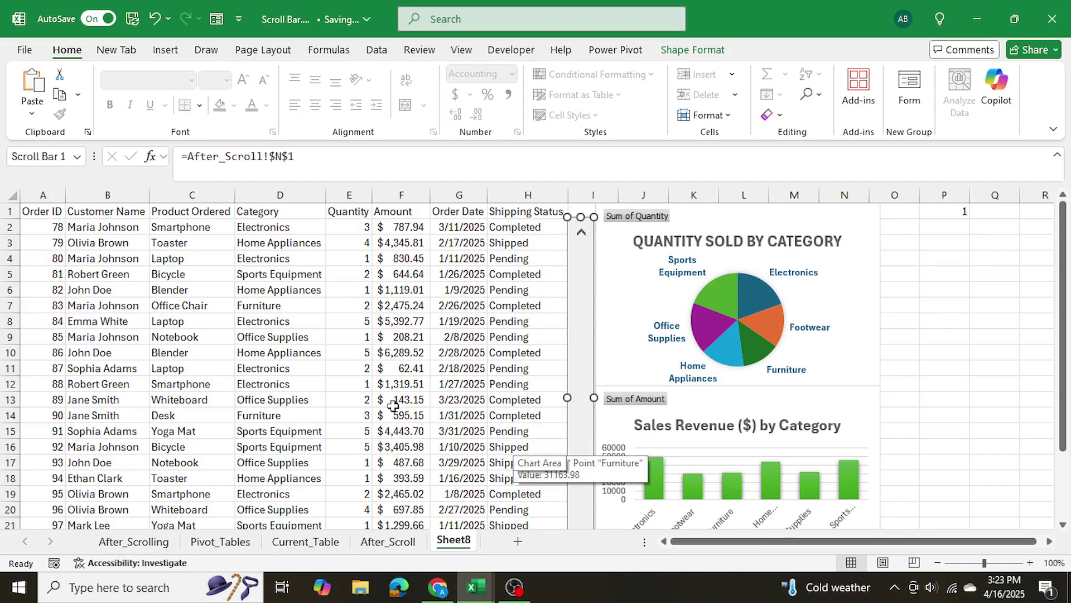
# Test the scroll bar's new 78 limit, then return the thumb to the top so the table starts at Order ID 1.
pyautogui.press('Escape')
pyautogui.scroll(-2, 557, 312)
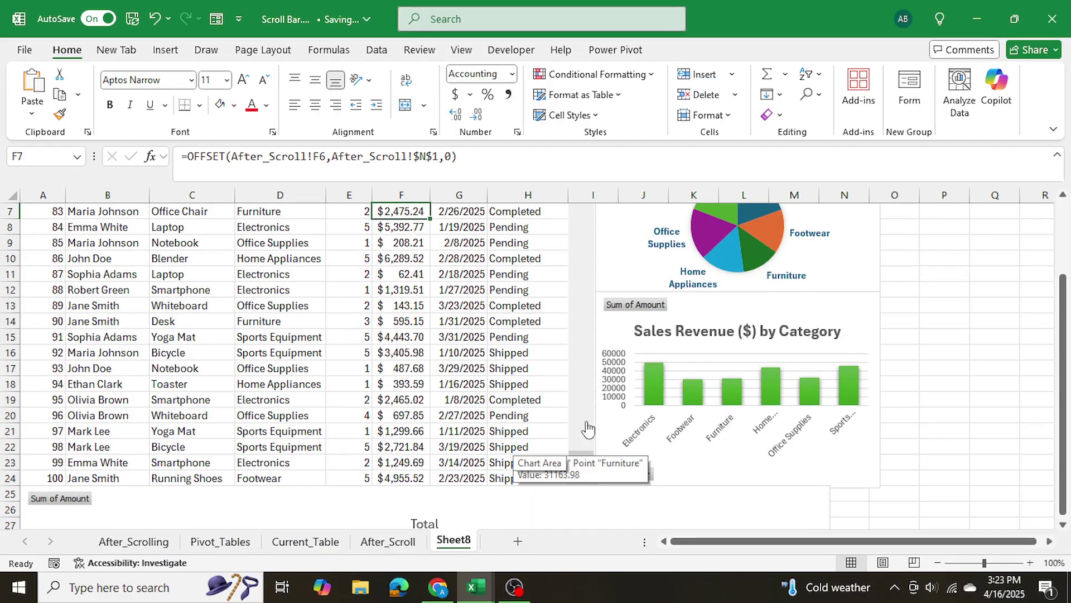
pyautogui.click(537, 412)
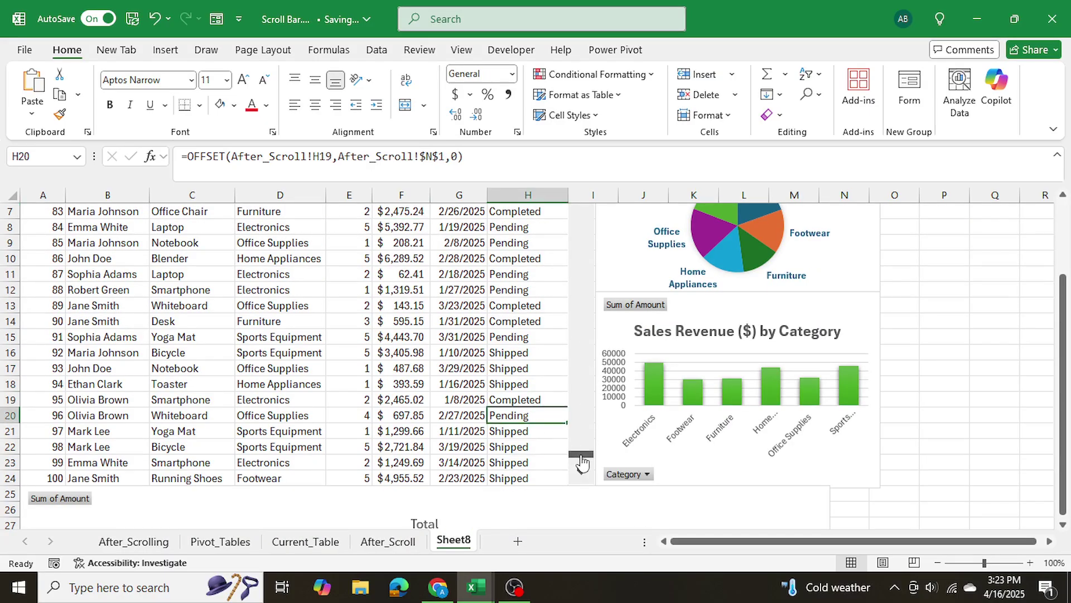
pyautogui.moveTo(582, 462); pyautogui.dragTo(583, 223)
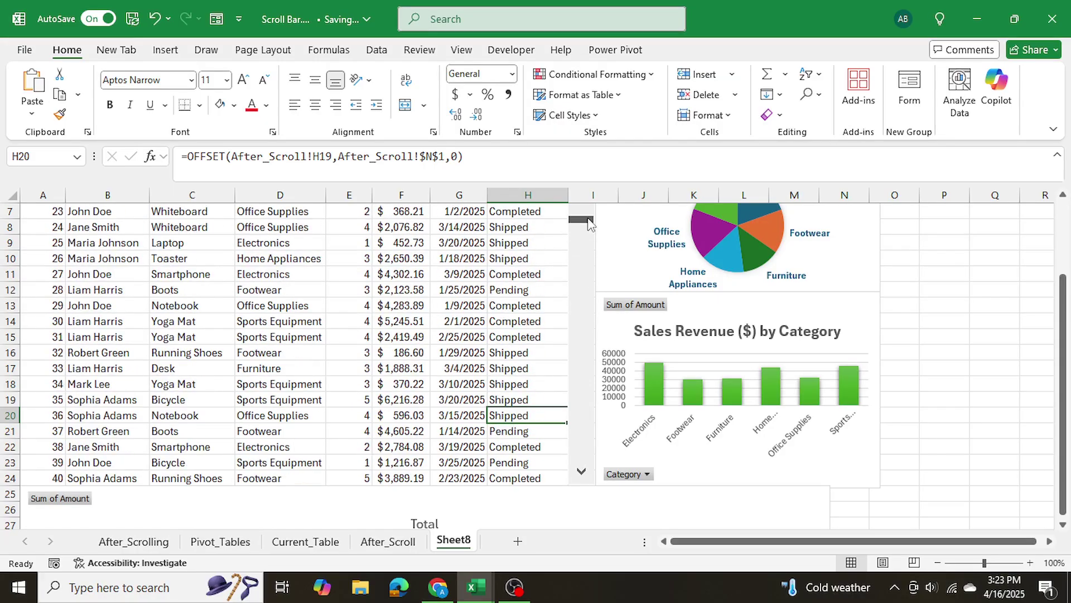
pyautogui.scroll(2, 441, 337)
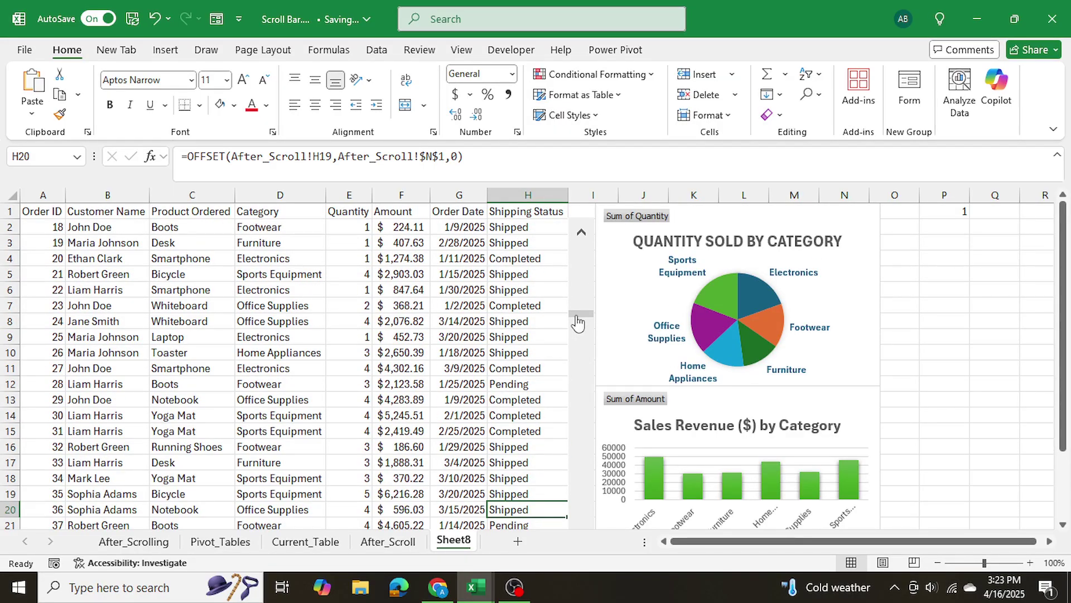
pyautogui.click(580, 282)
pyautogui.moveTo(583, 270); pyautogui.dragTo(583, 249)
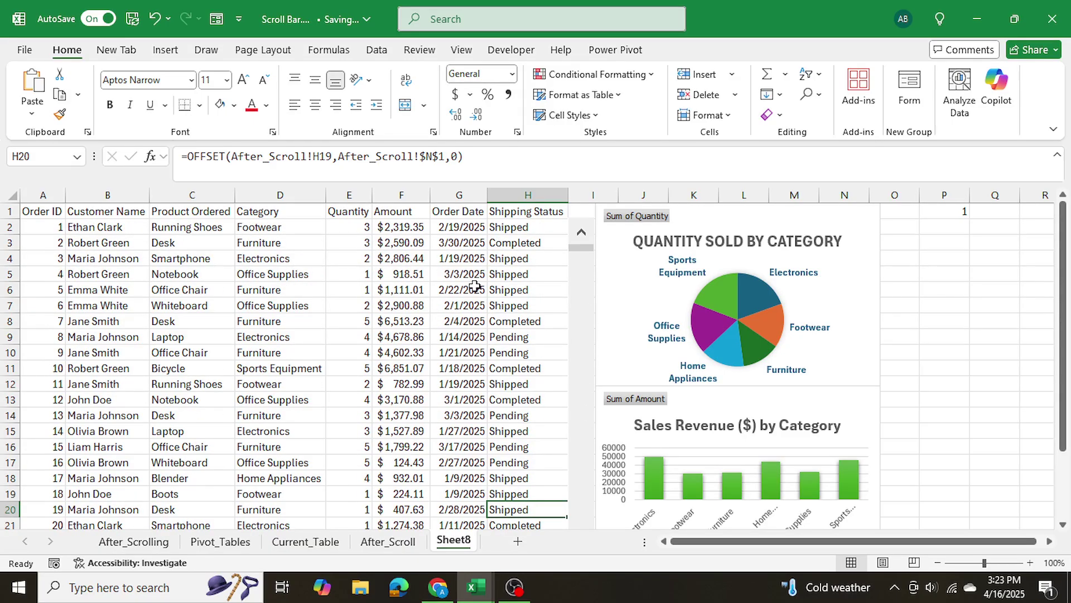